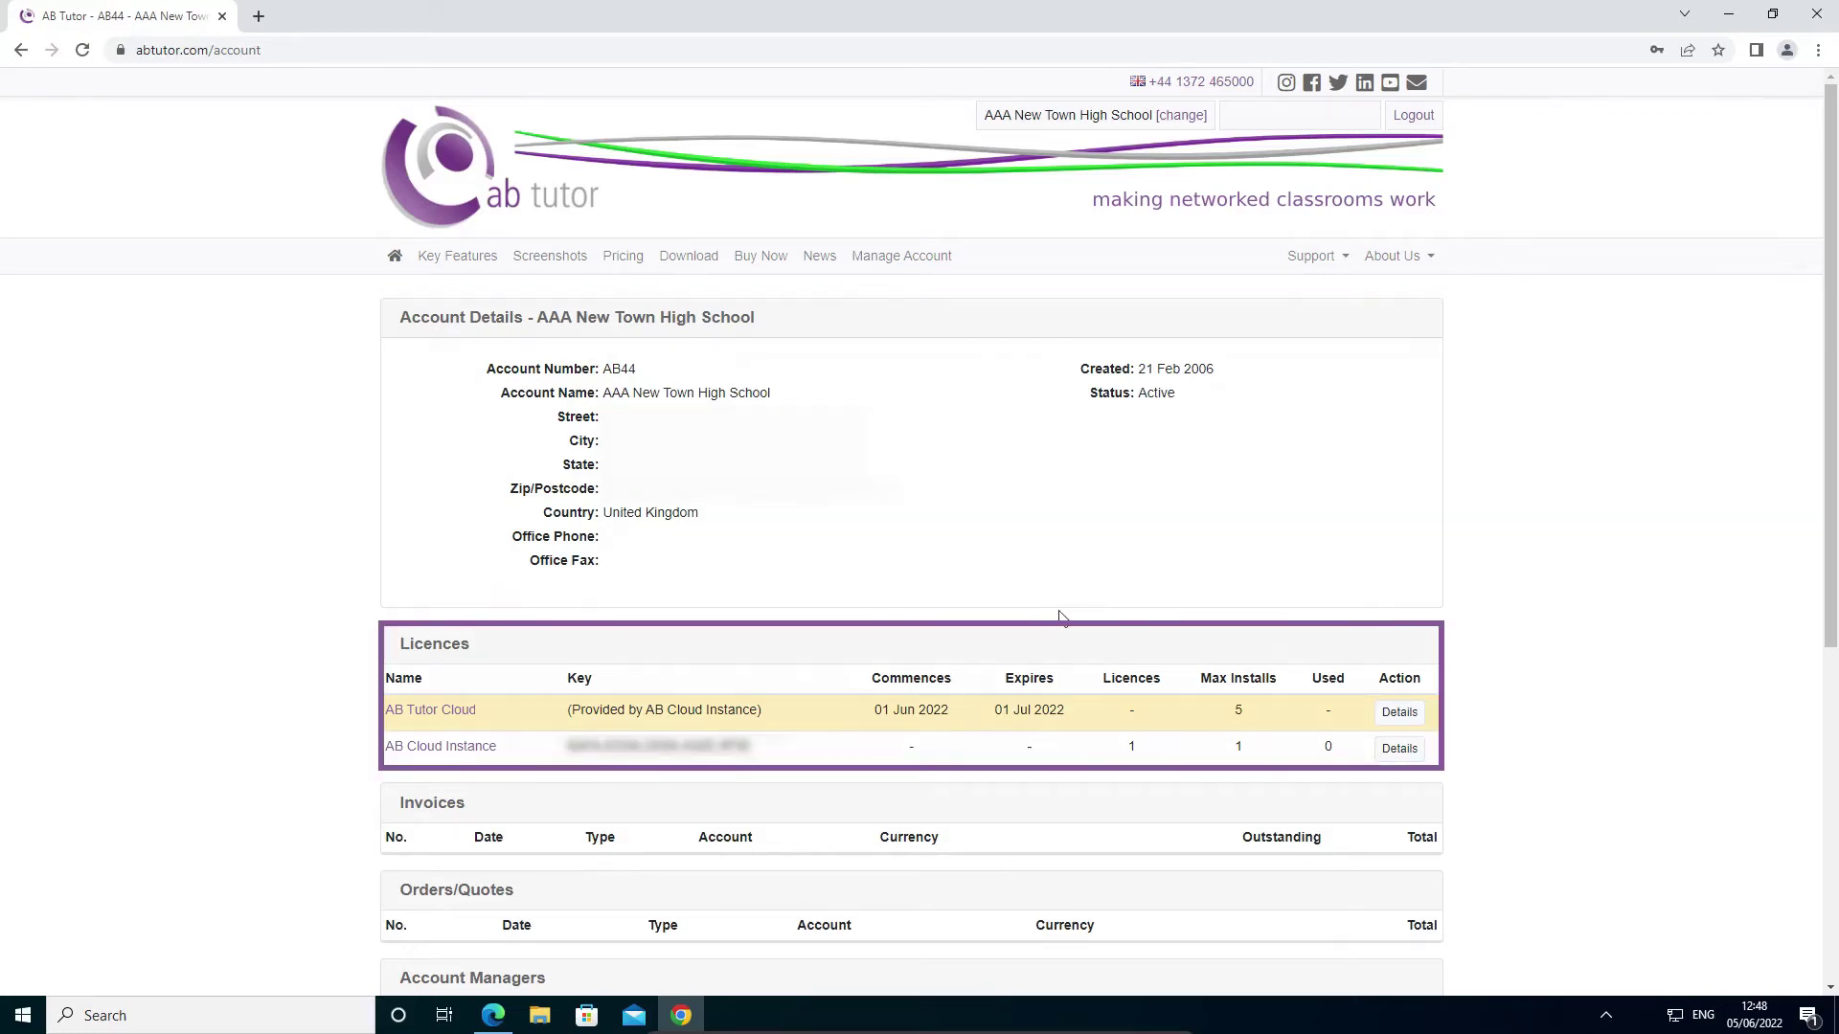
# - Sign in to the AB Tutor Cloud admin panel as admin with the administrator password
pyautogui.click(449, 754)
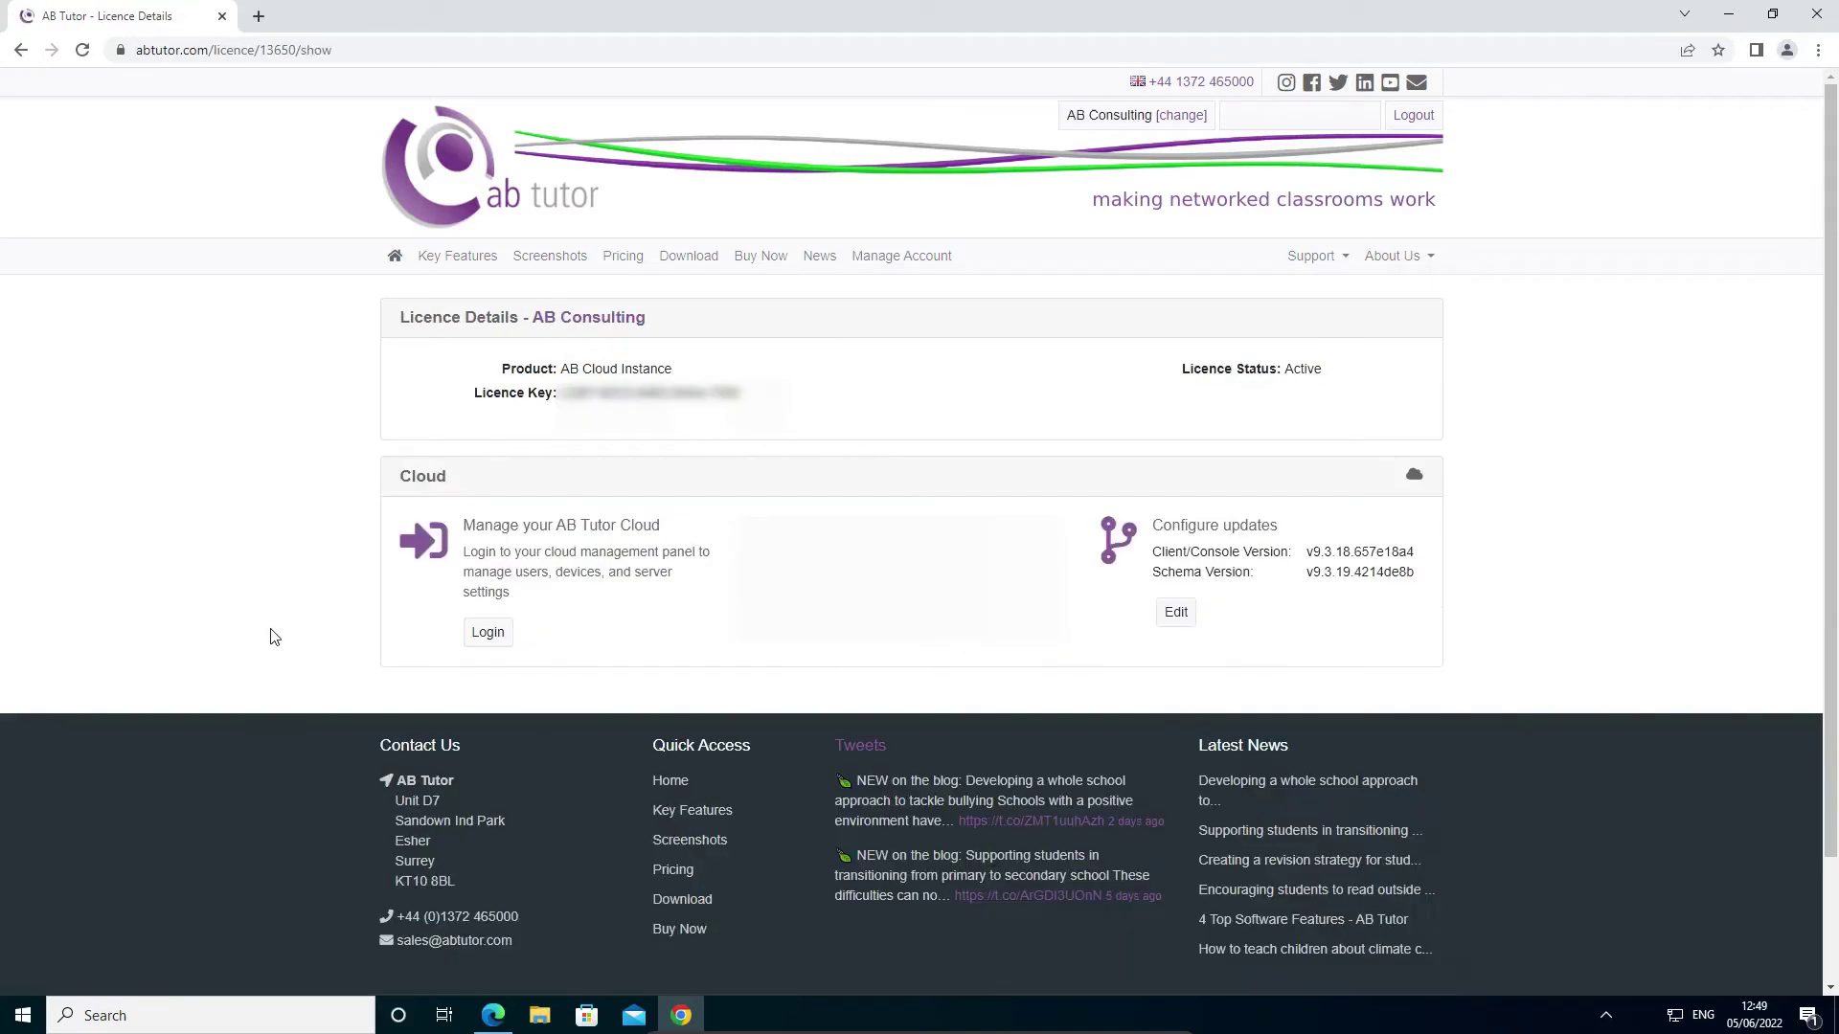
pyautogui.click(487, 632)
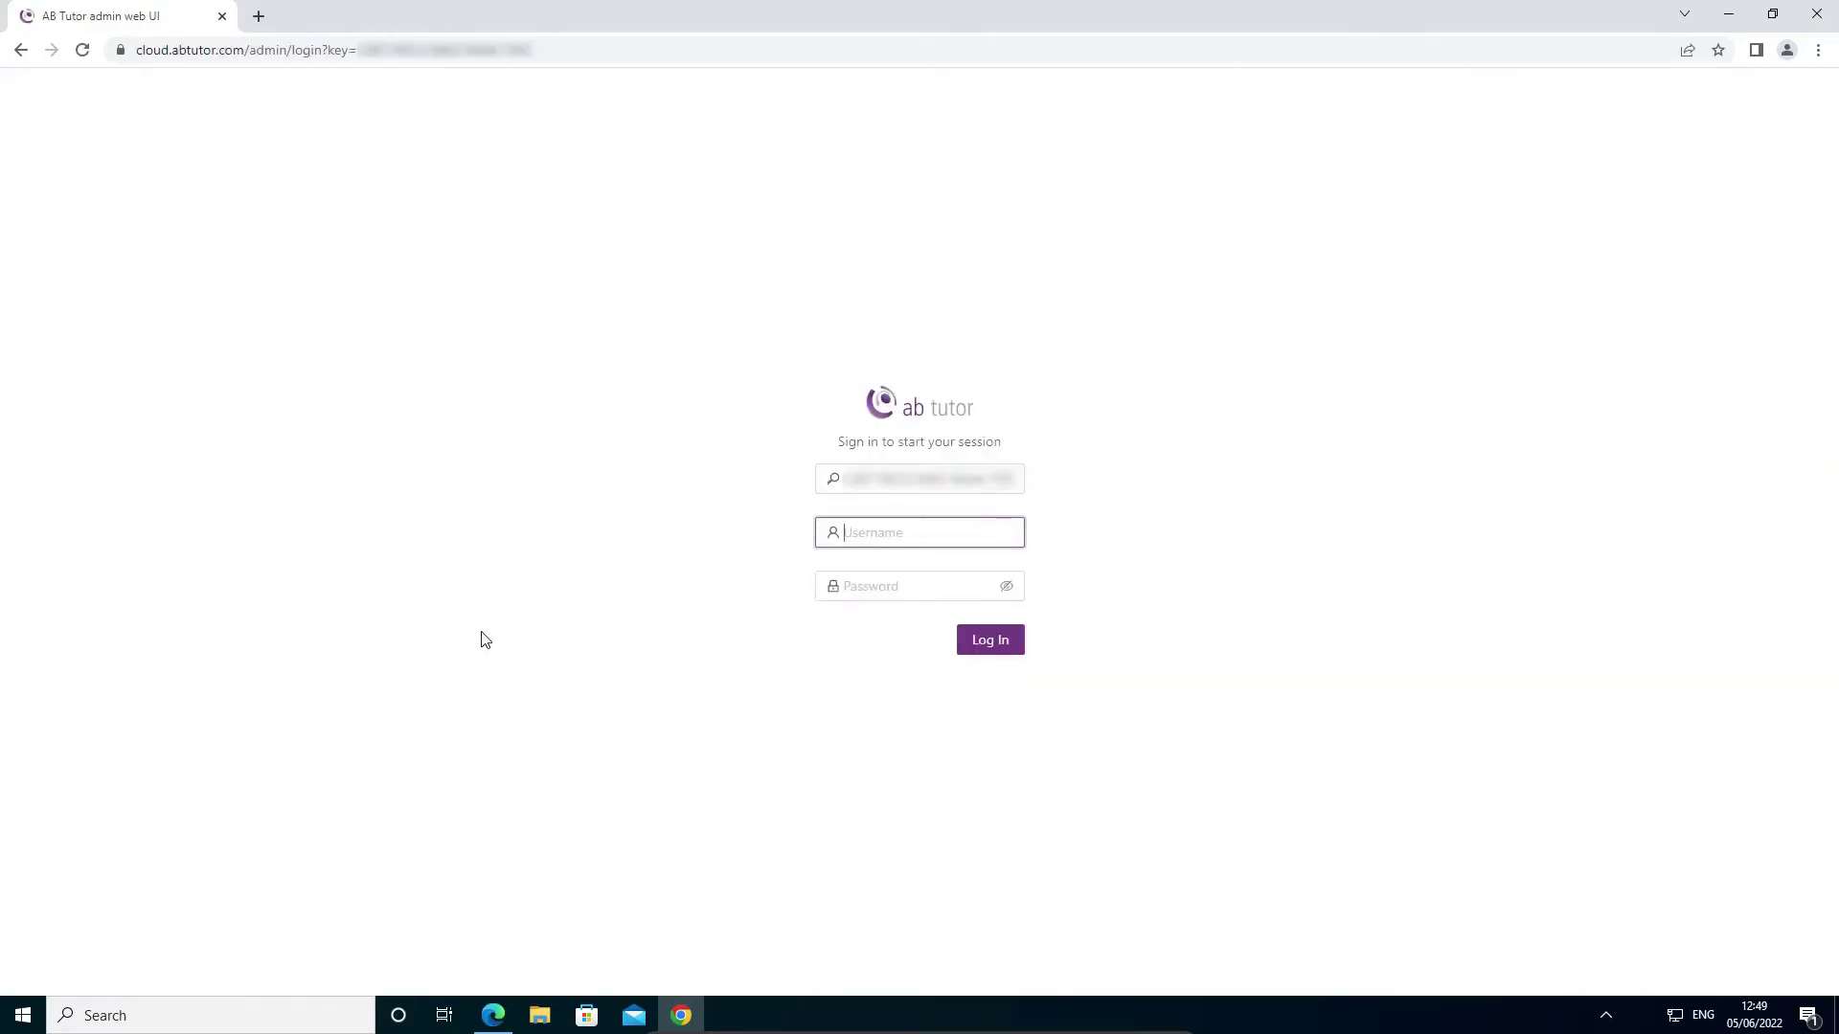
pyautogui.write('admin')
pyautogui.press('Tab')
pyautogui.write('•••••••••••••••')
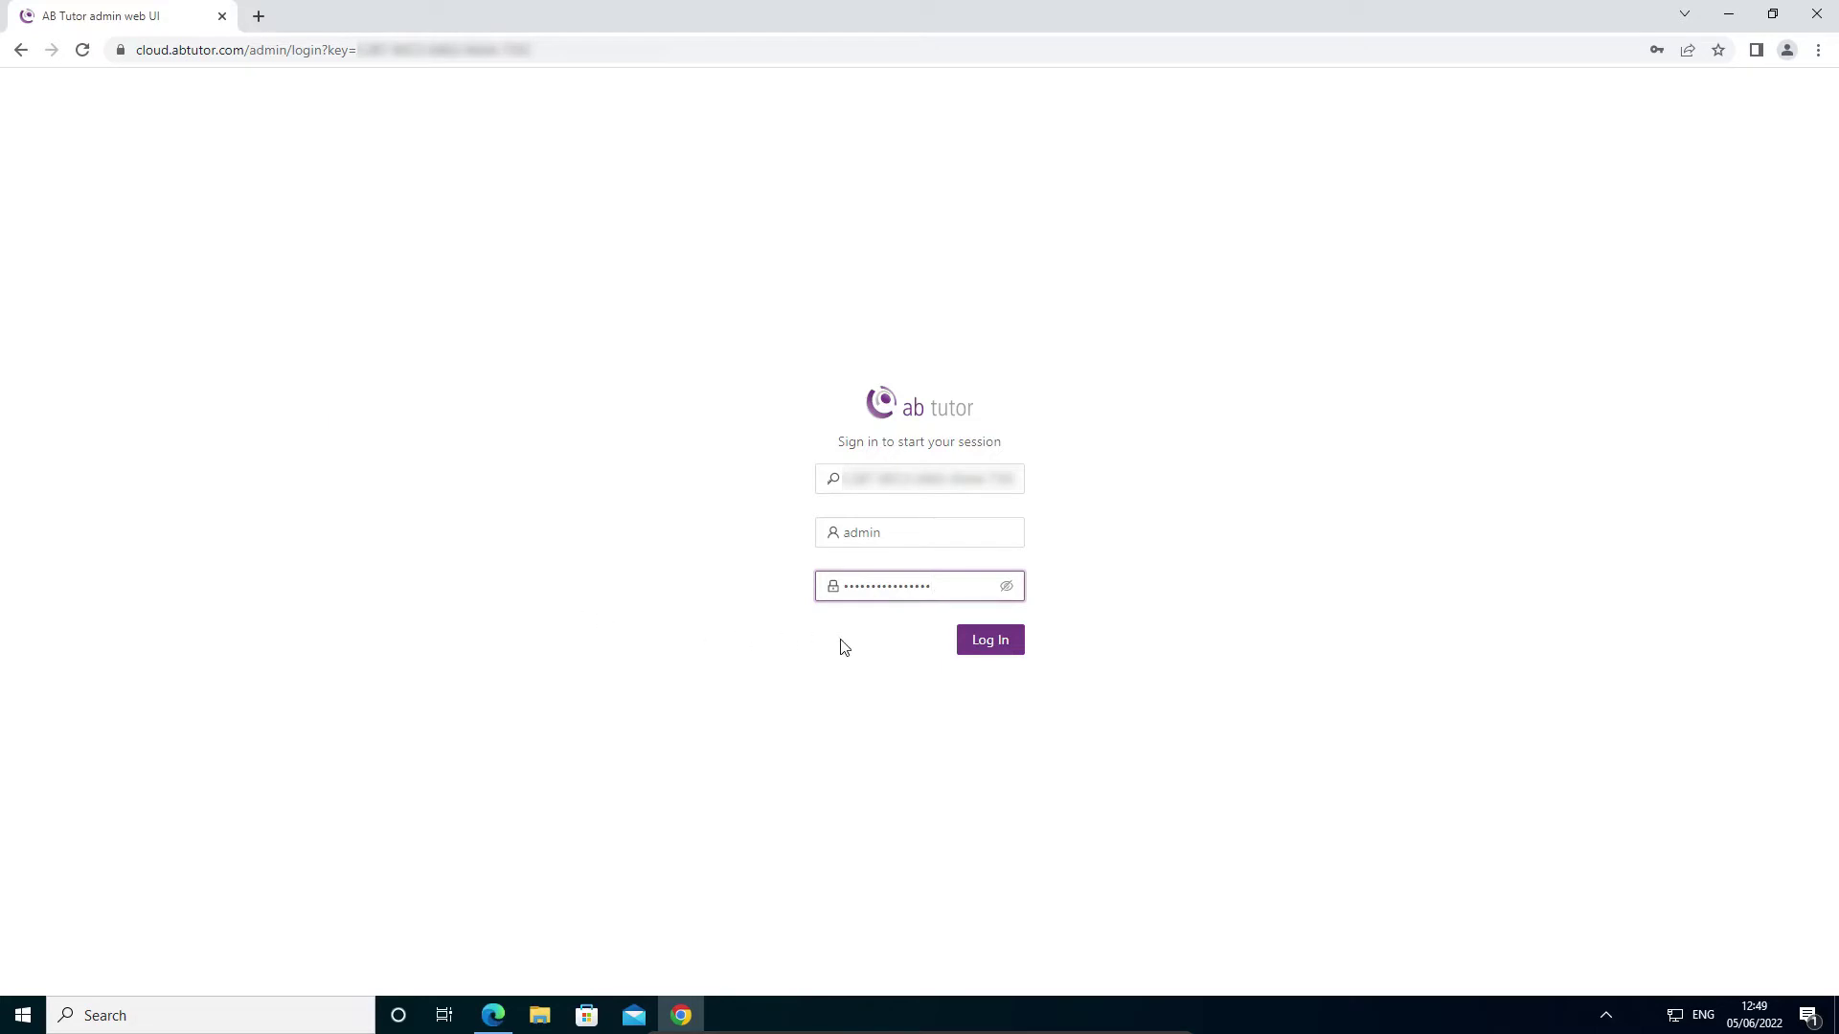
pyautogui.click(983, 643)
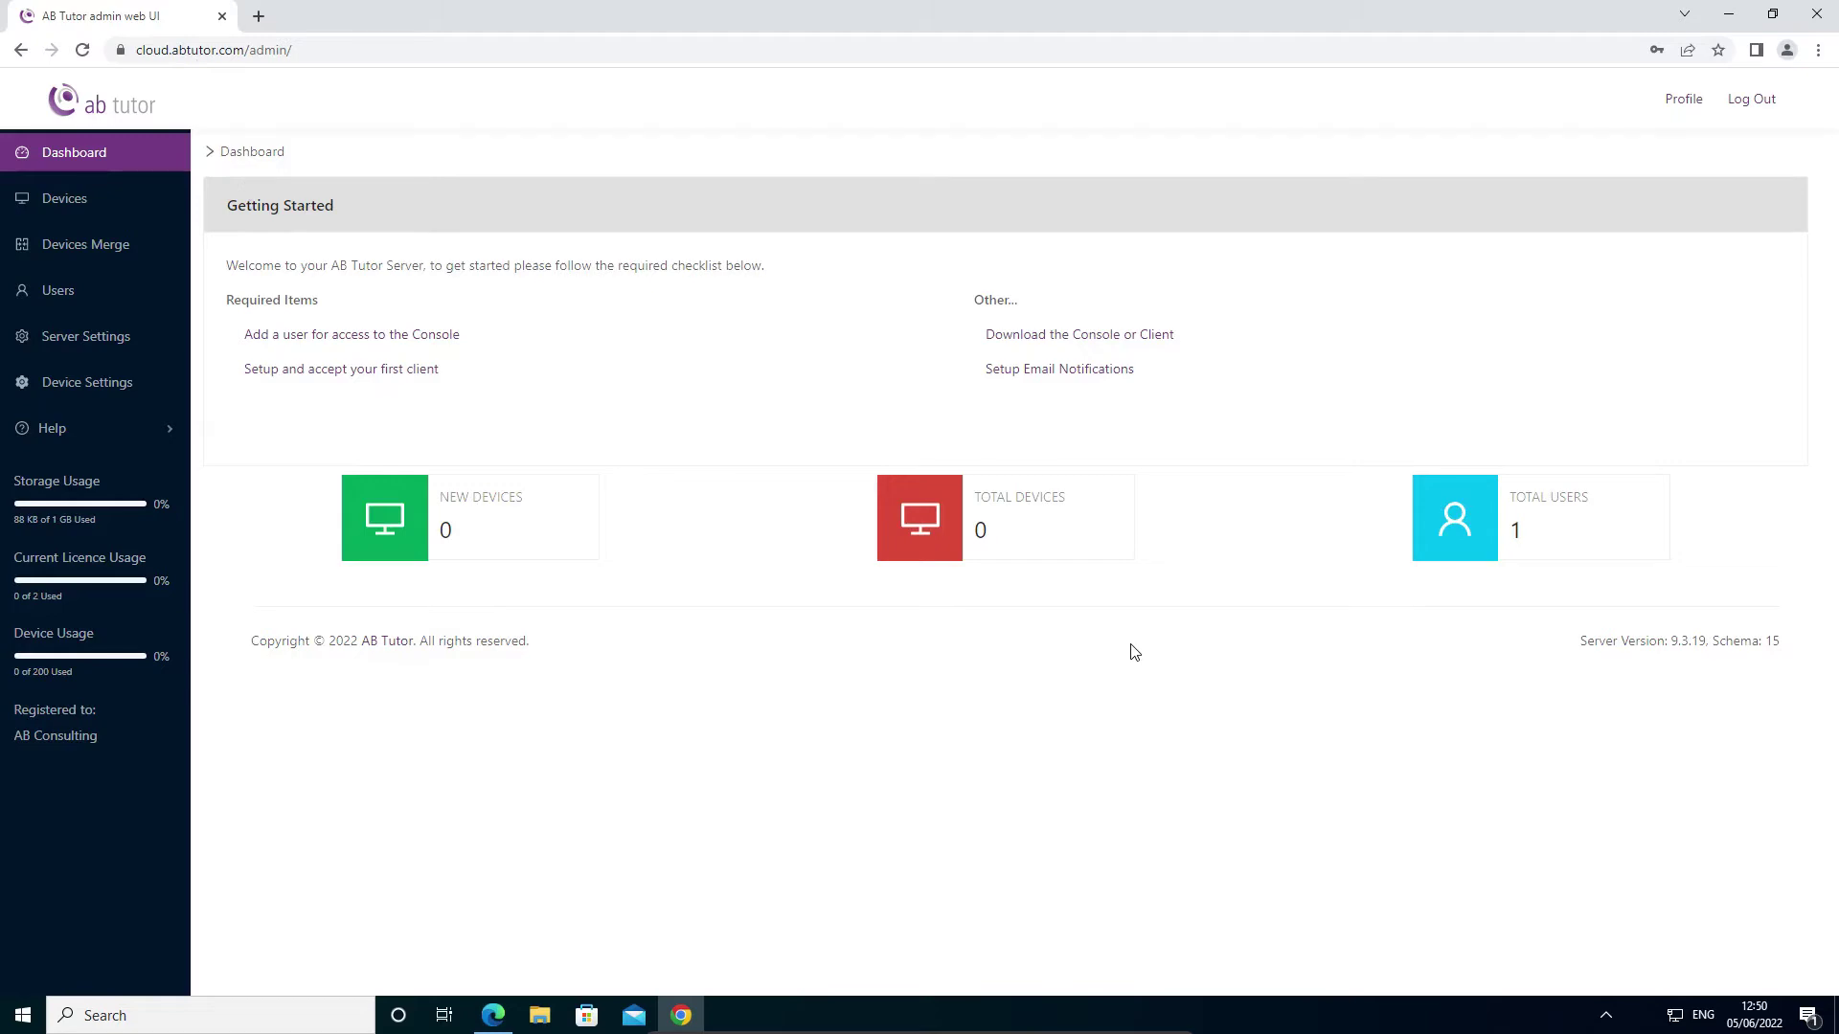
# - Start a new user with the suggested username and the user's first and last names
pyautogui.click(52, 293)
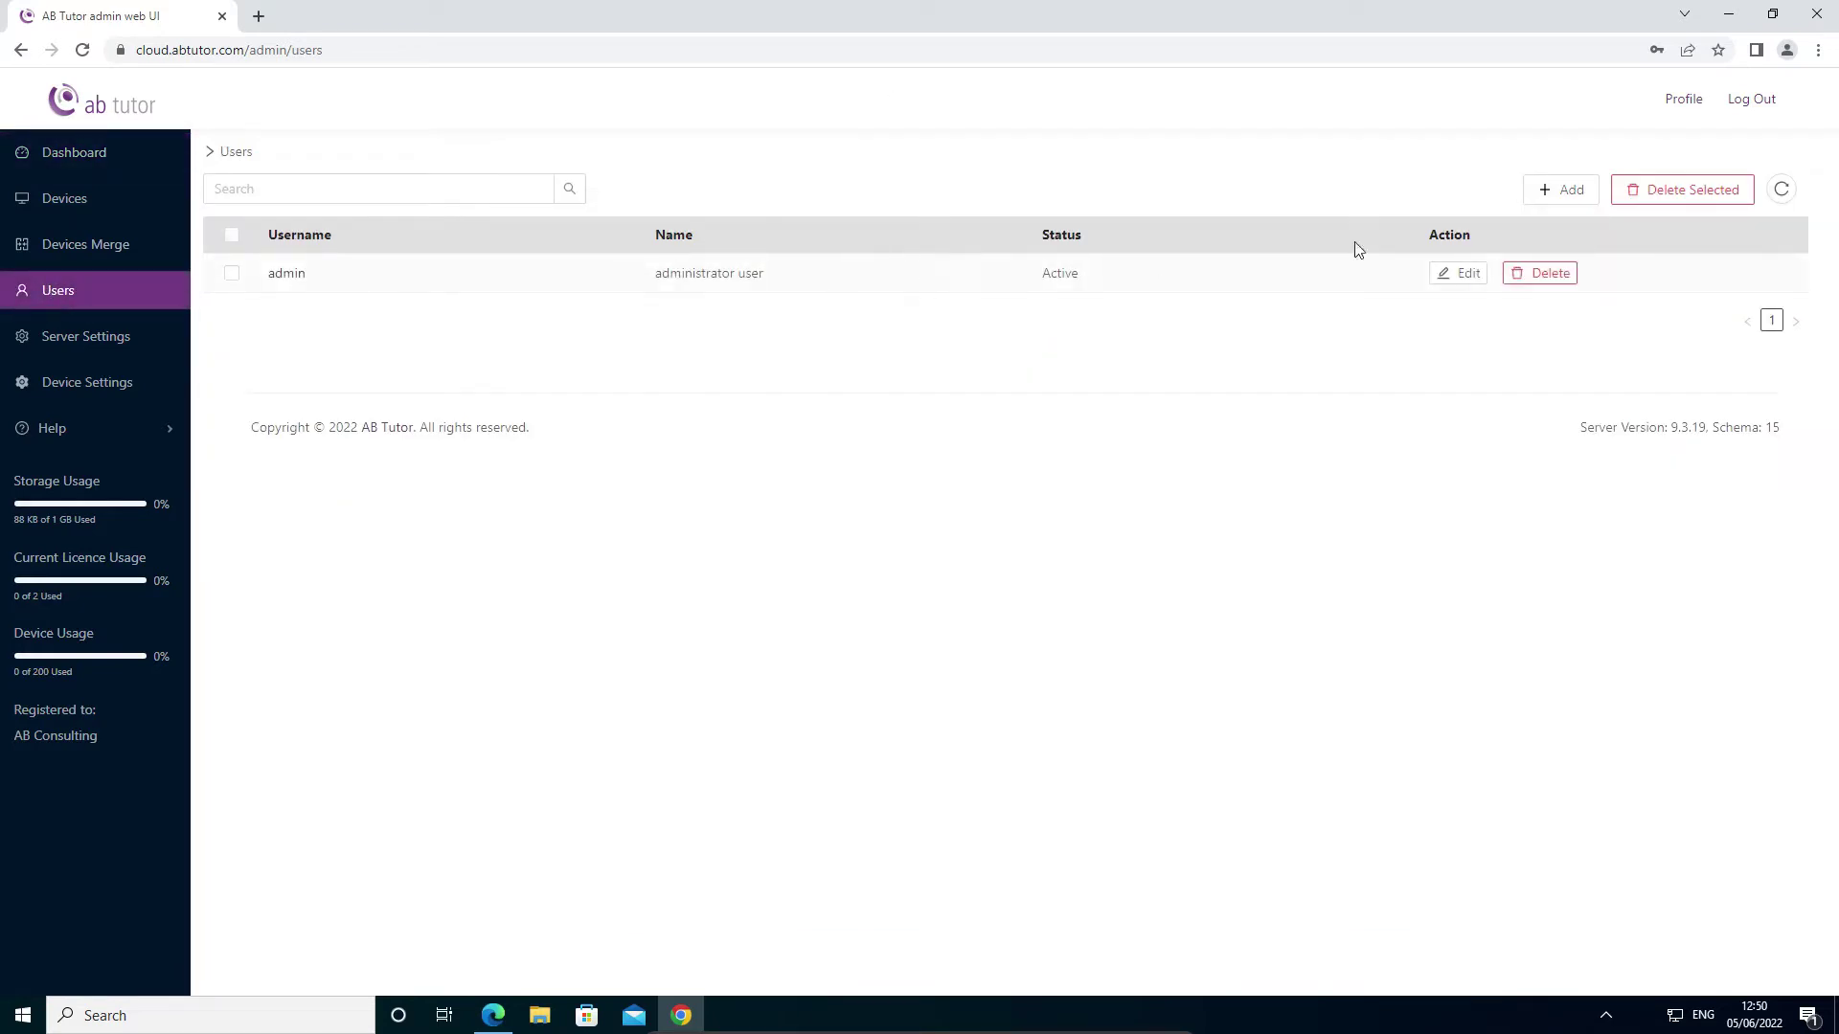
pyautogui.click(1561, 190)
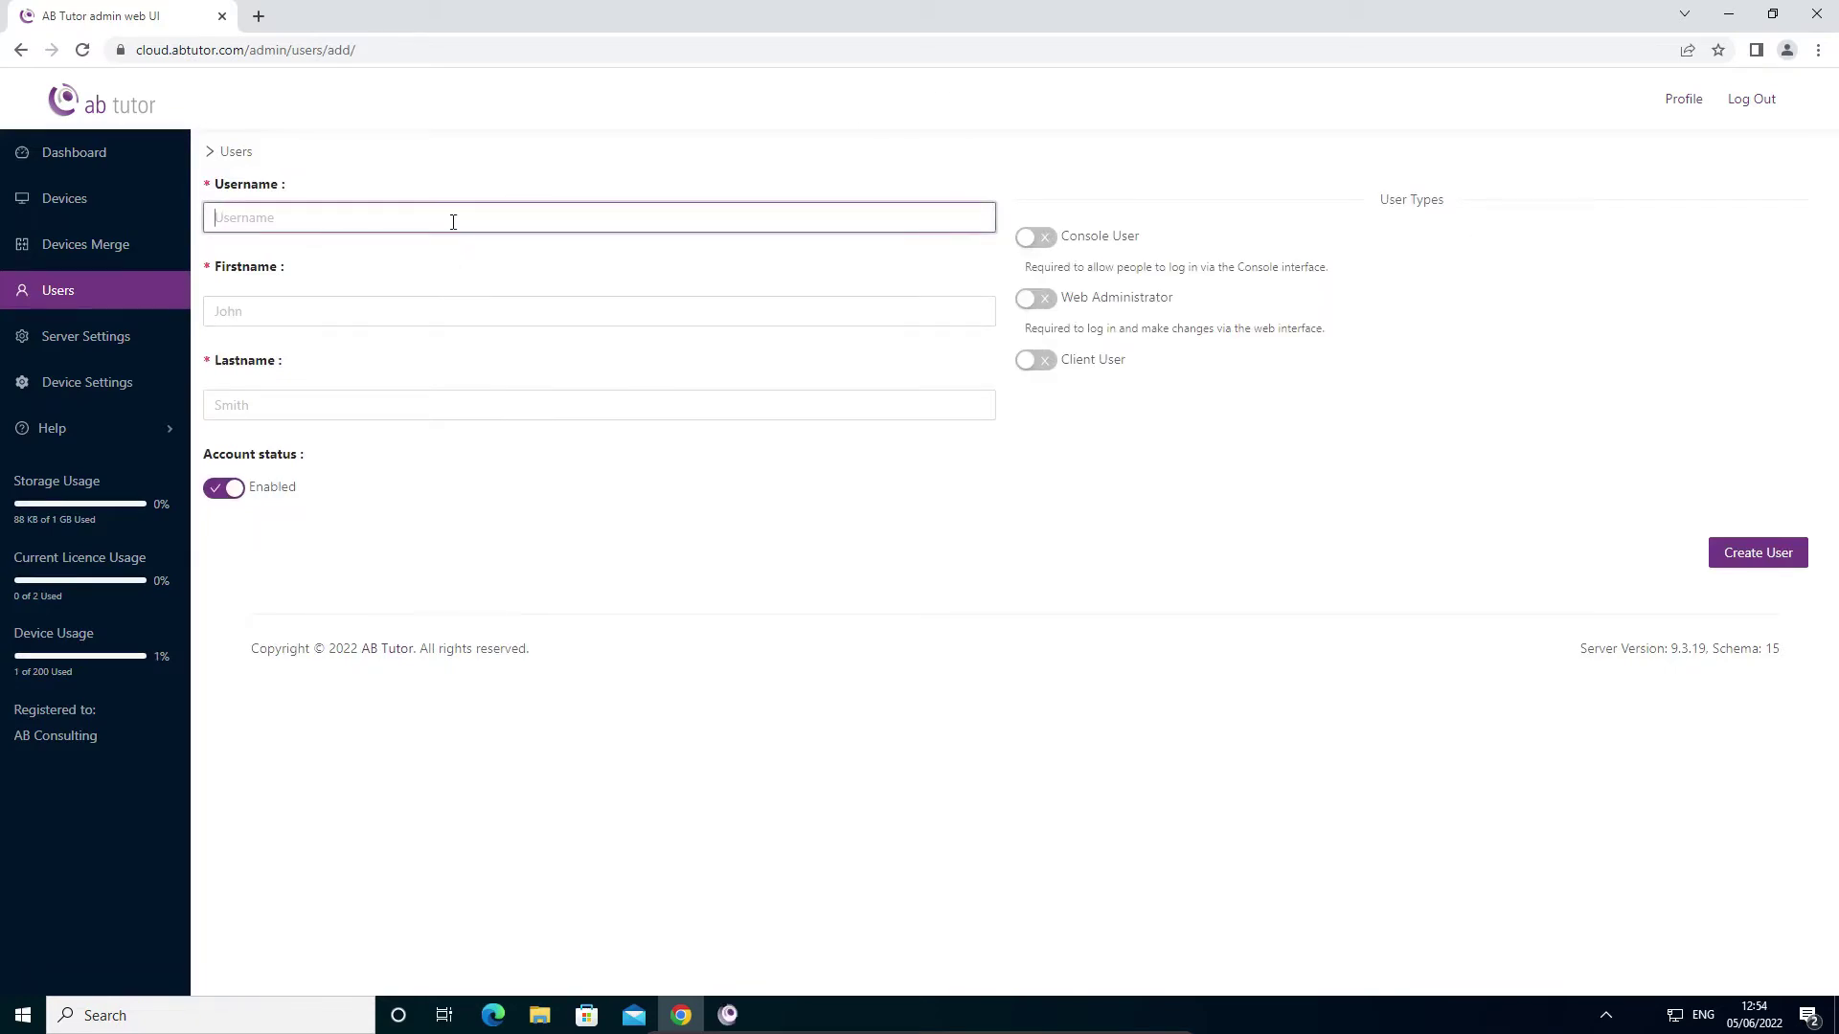
pyautogui.click(453, 221)
pyautogui.press('Down')
pyautogui.press('Return')
pyautogui.press('Tab')
pyautogui.press('Tab')
pyautogui.press('Tab')
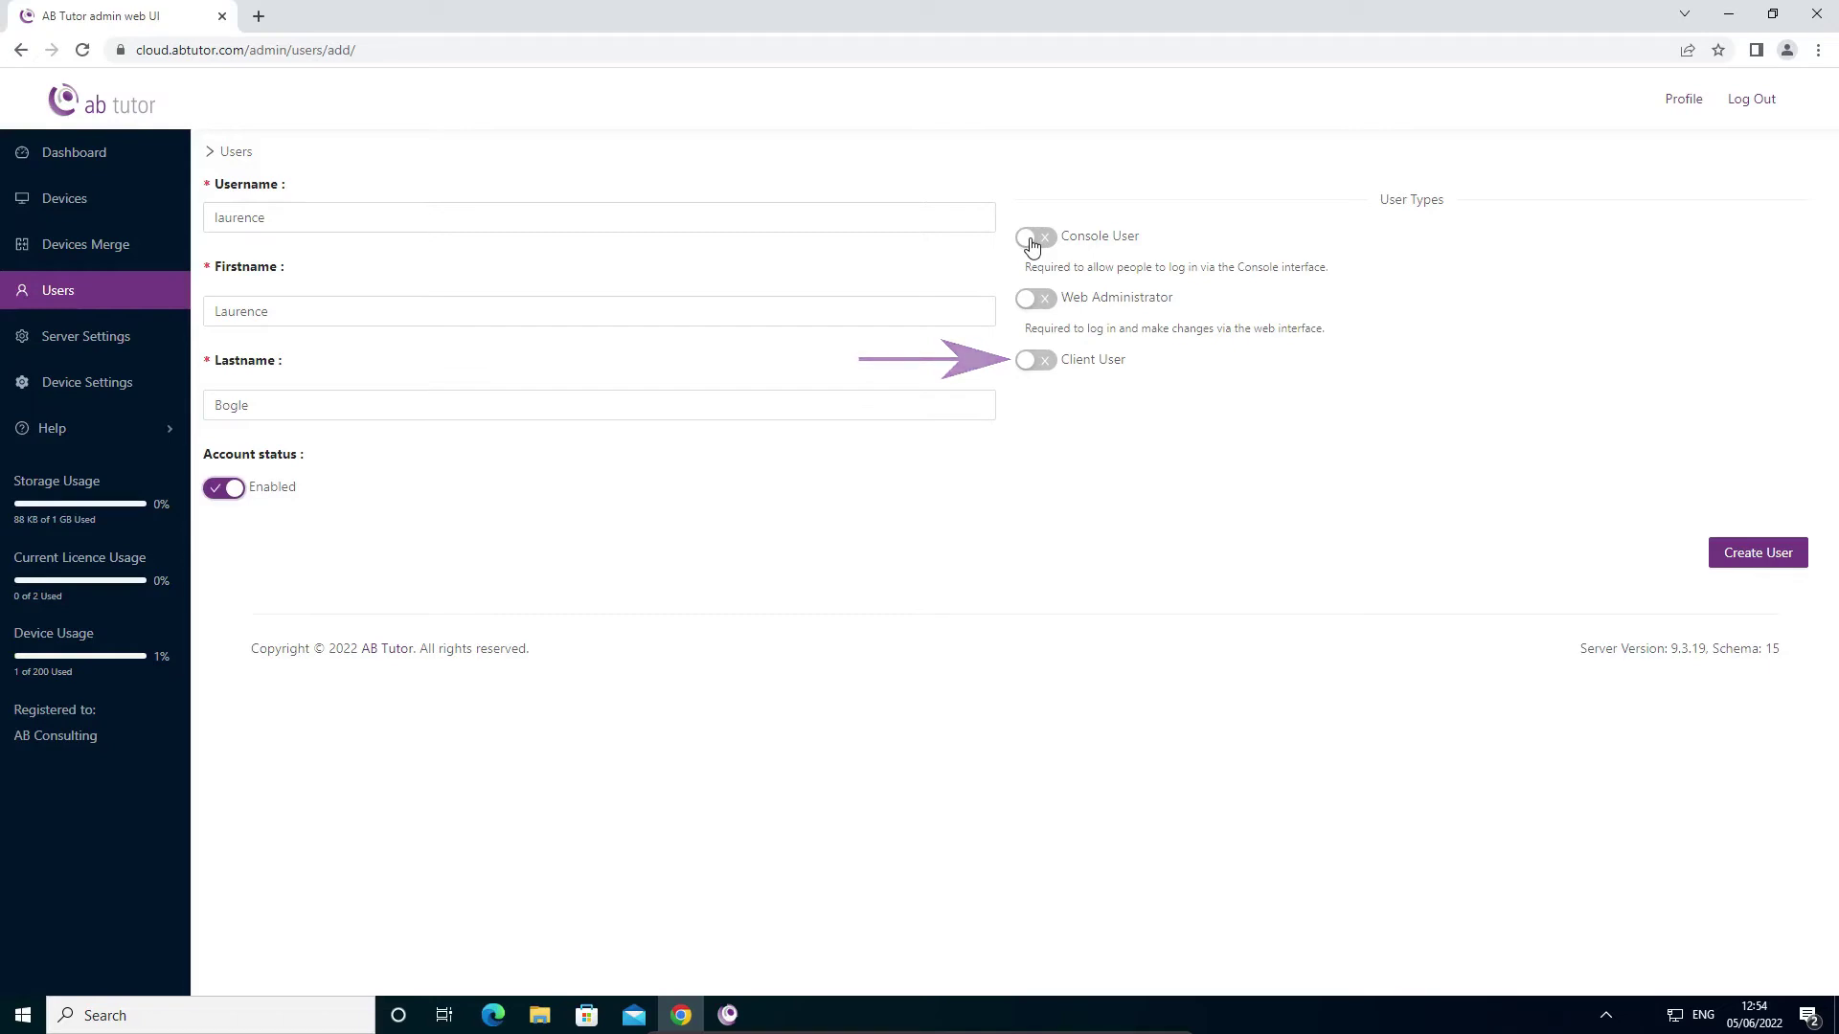
# - Give the user Console User, Web Administrator and Console Administrator roles, set a password, and create it
pyautogui.click(1031, 246)
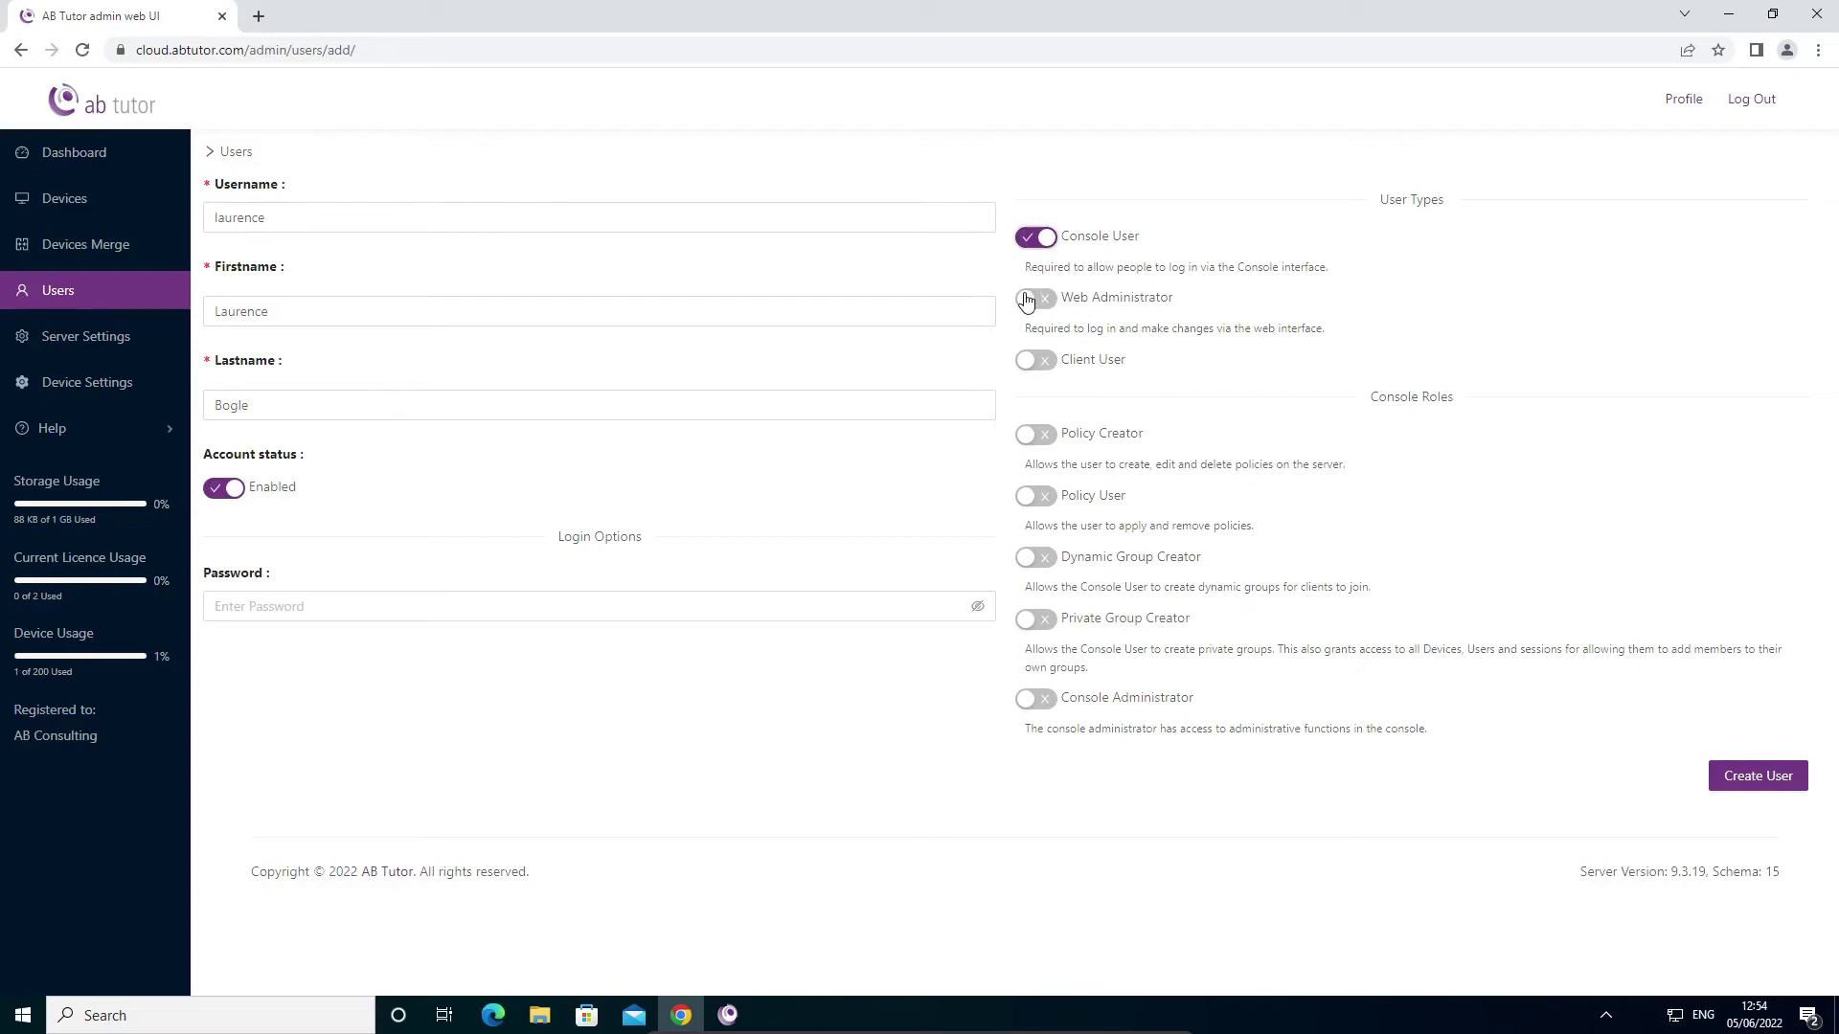
pyautogui.click(1033, 299)
pyautogui.click(1035, 714)
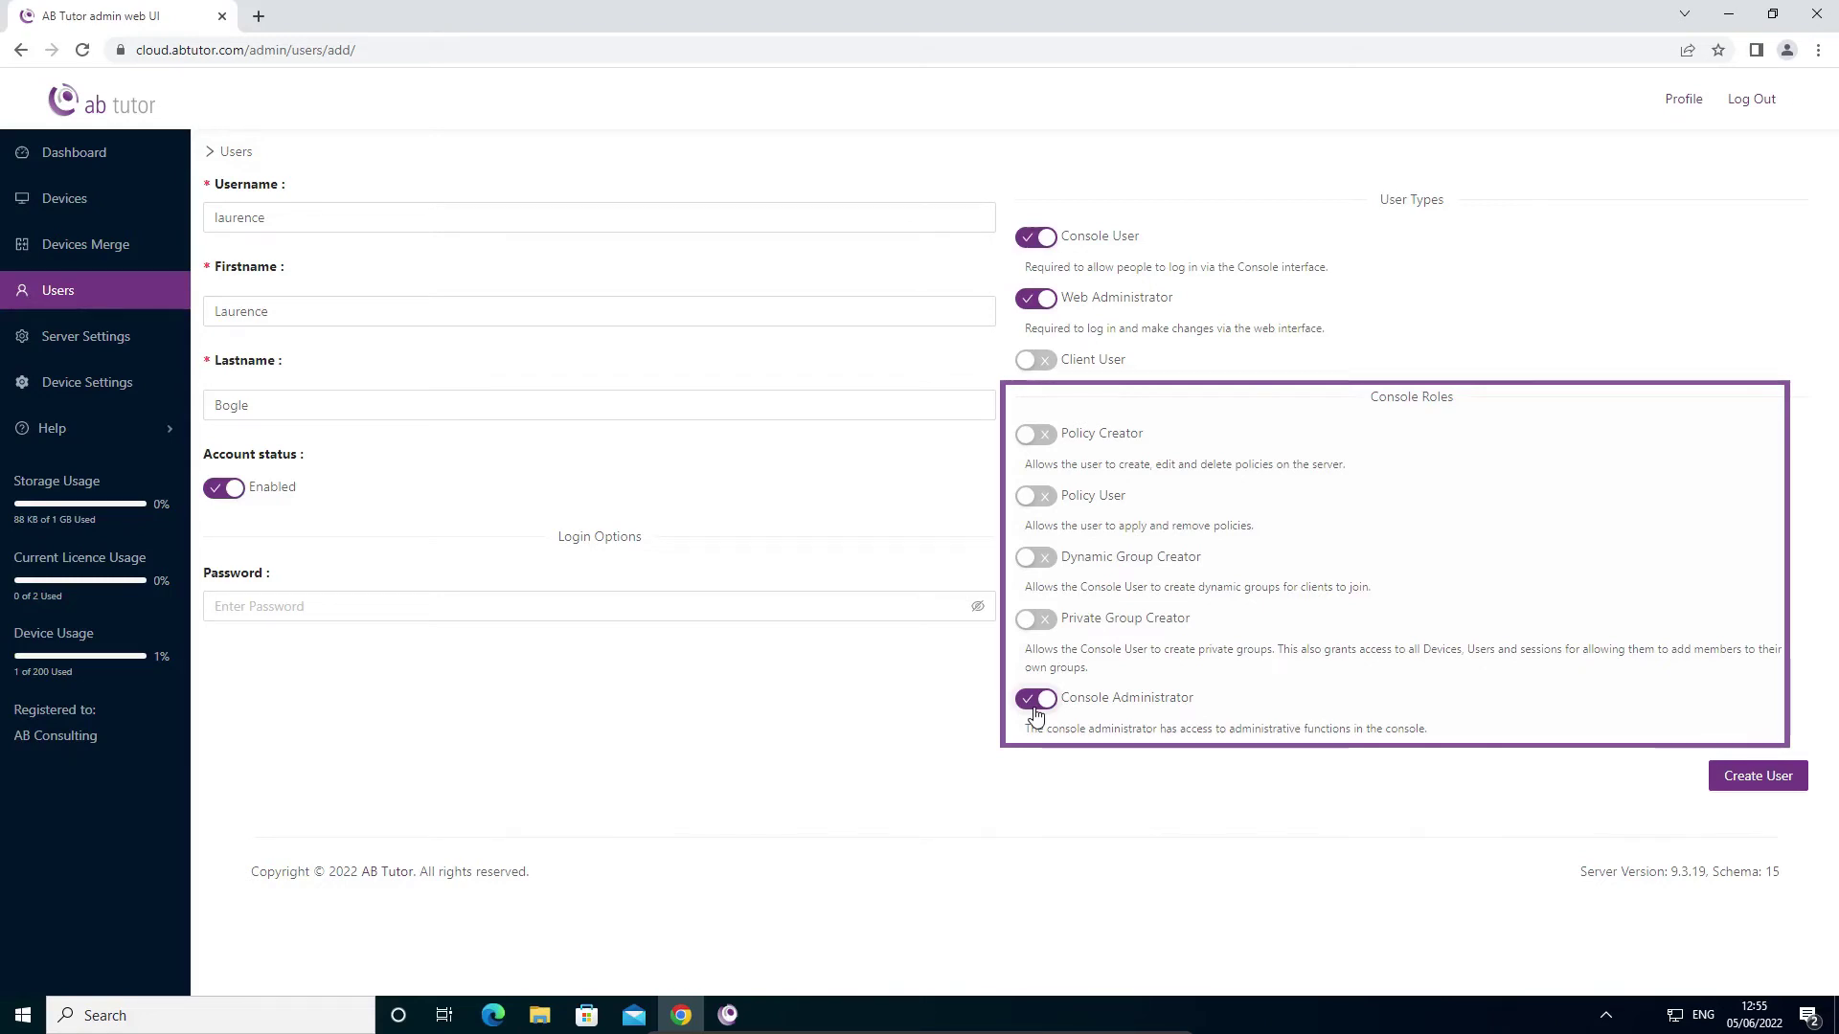
pyautogui.click(760, 607)
pyautogui.write('*******')
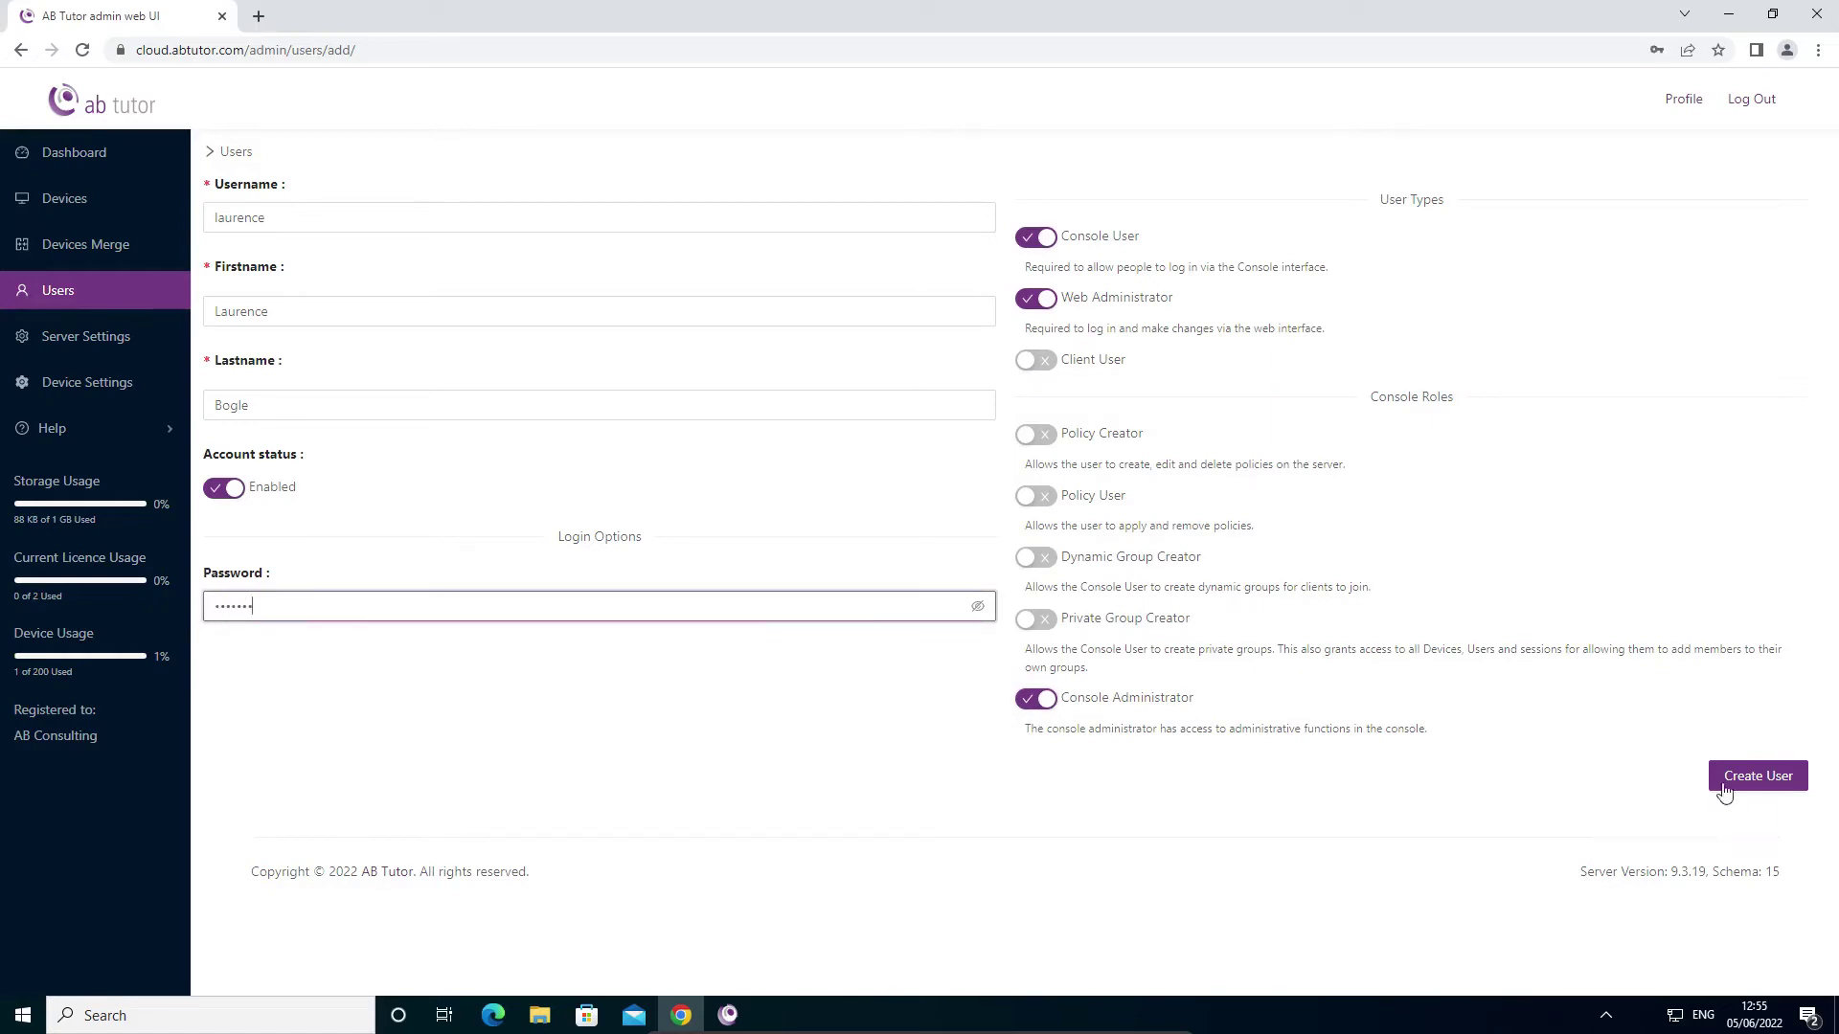
pyautogui.click(1738, 780)
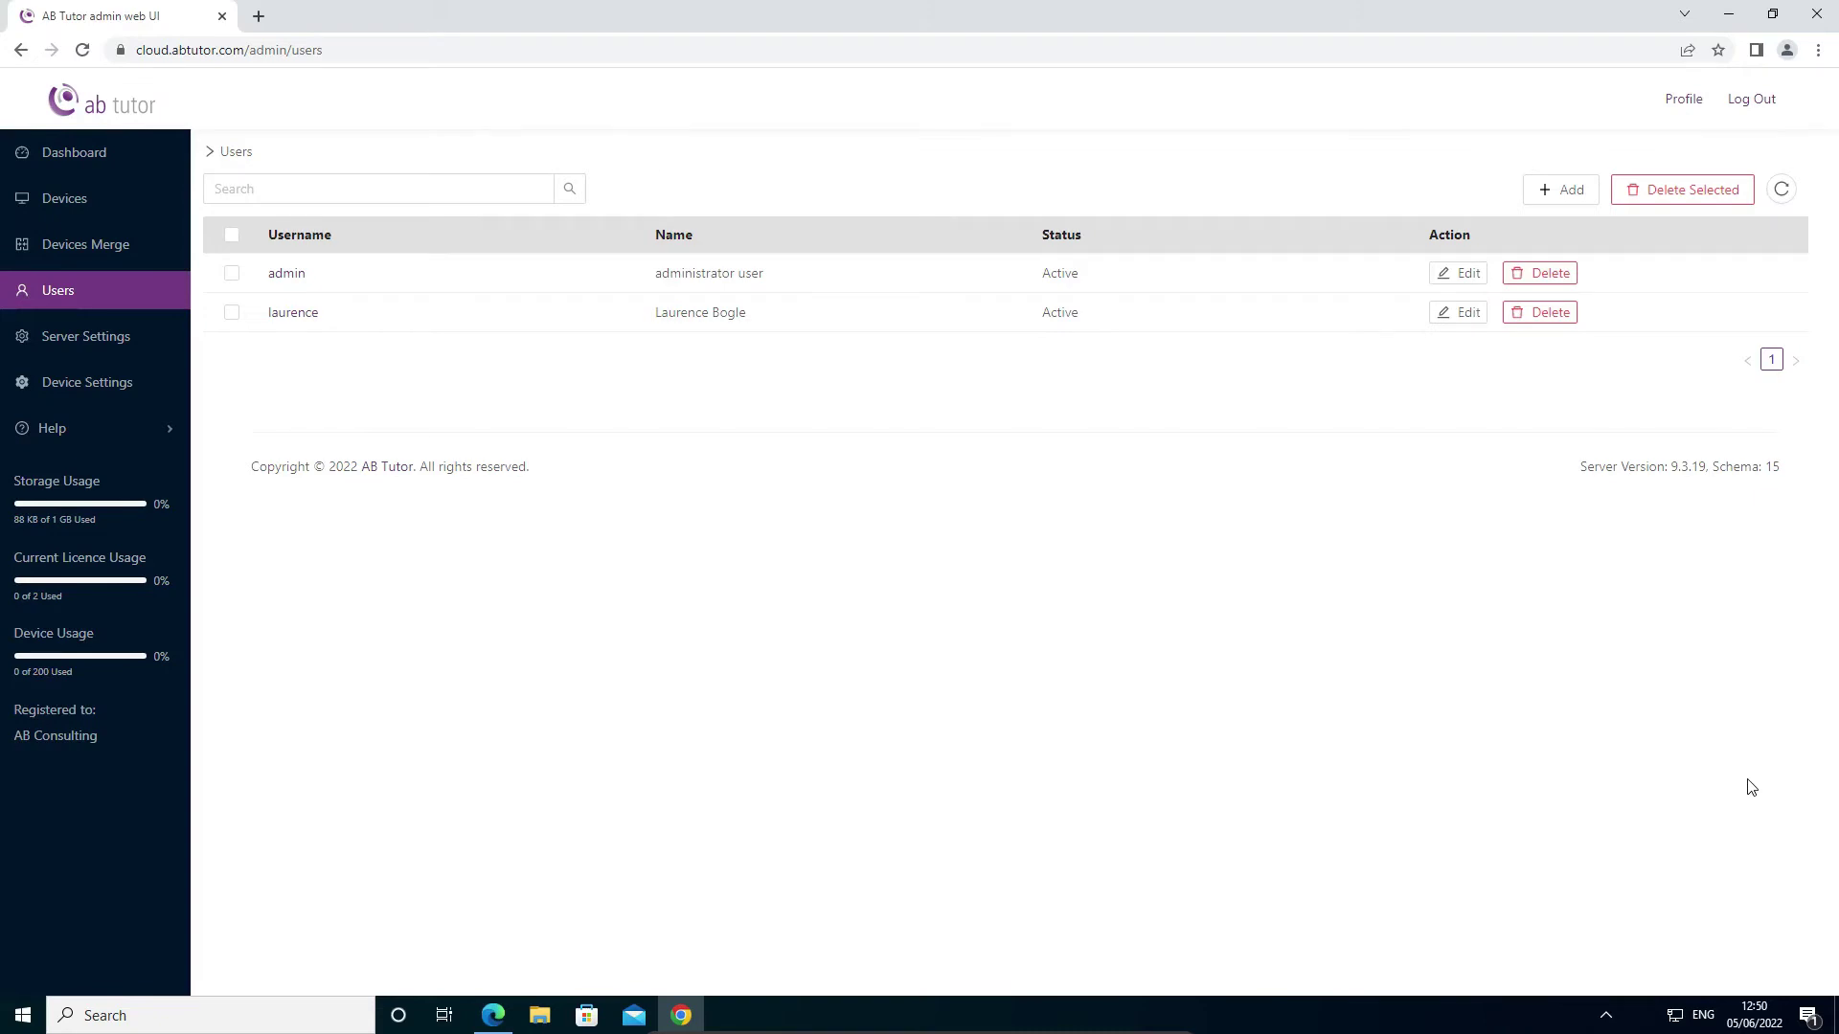
# - Open the existing admin user's details and password field, then go back to the dashboard
pyautogui.click(1452, 278)
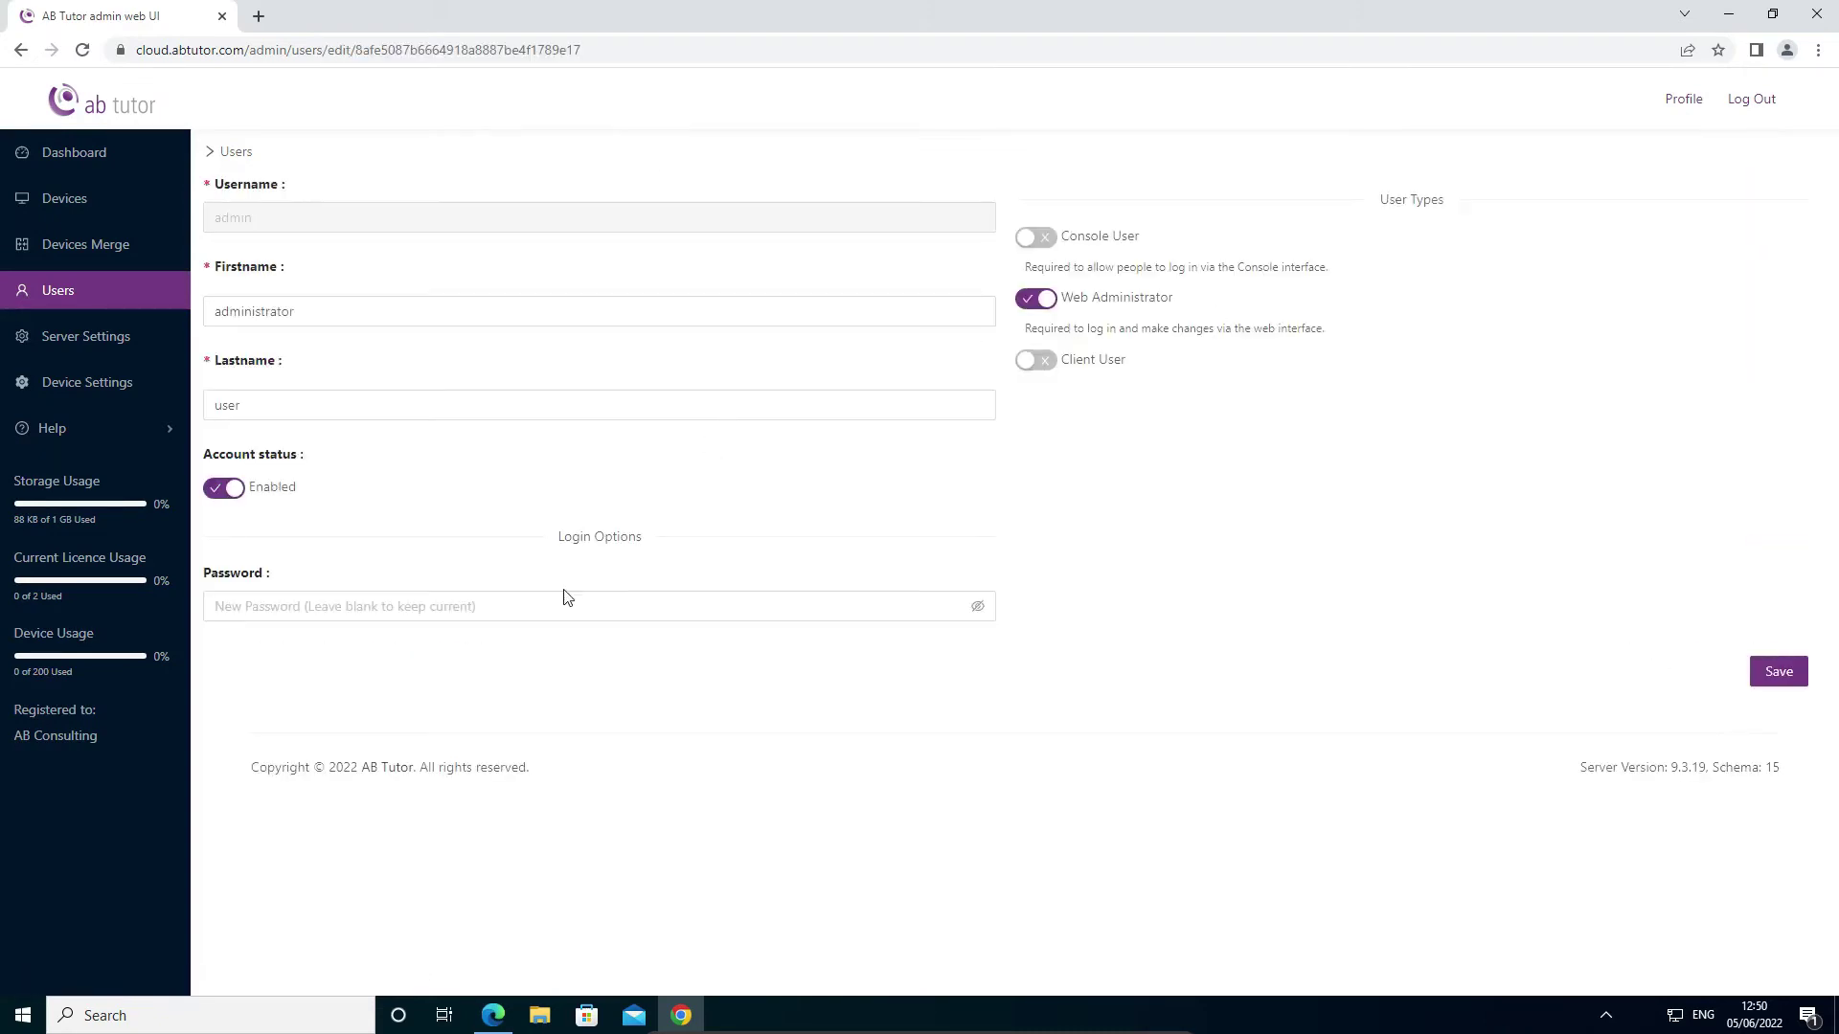
pyautogui.click(540, 613)
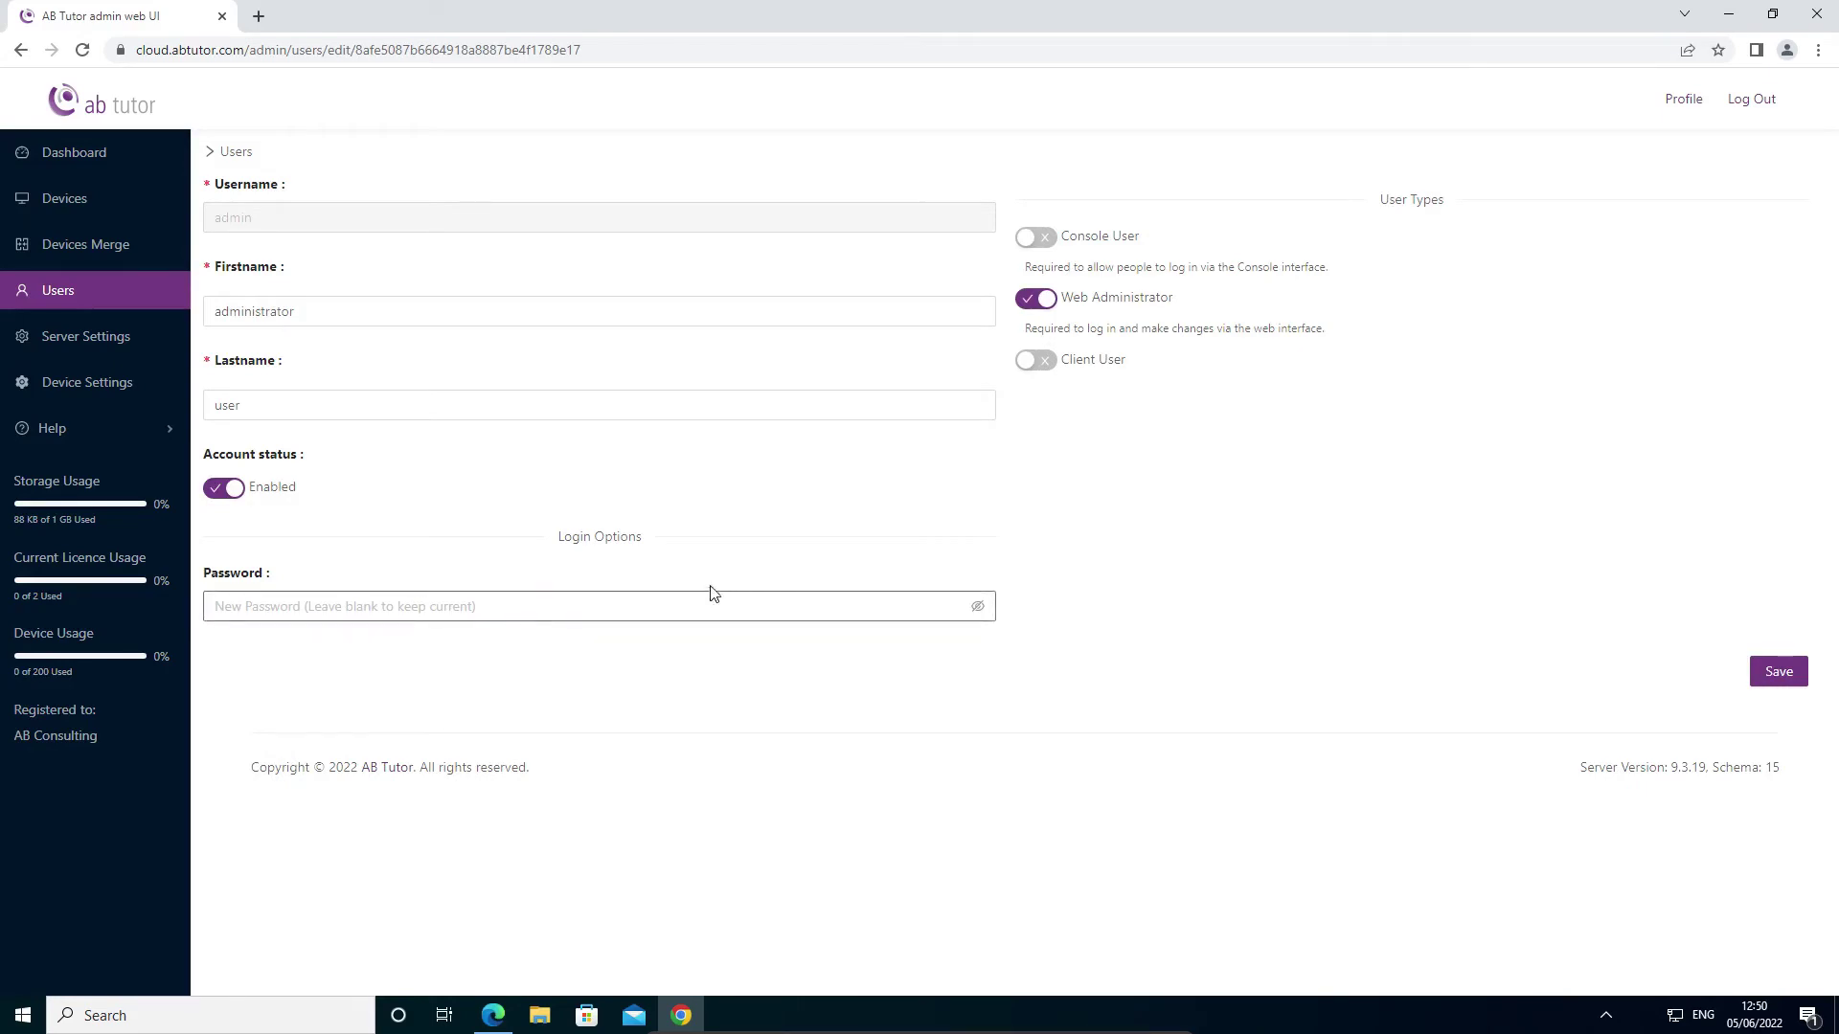
pyautogui.click(330, 418)
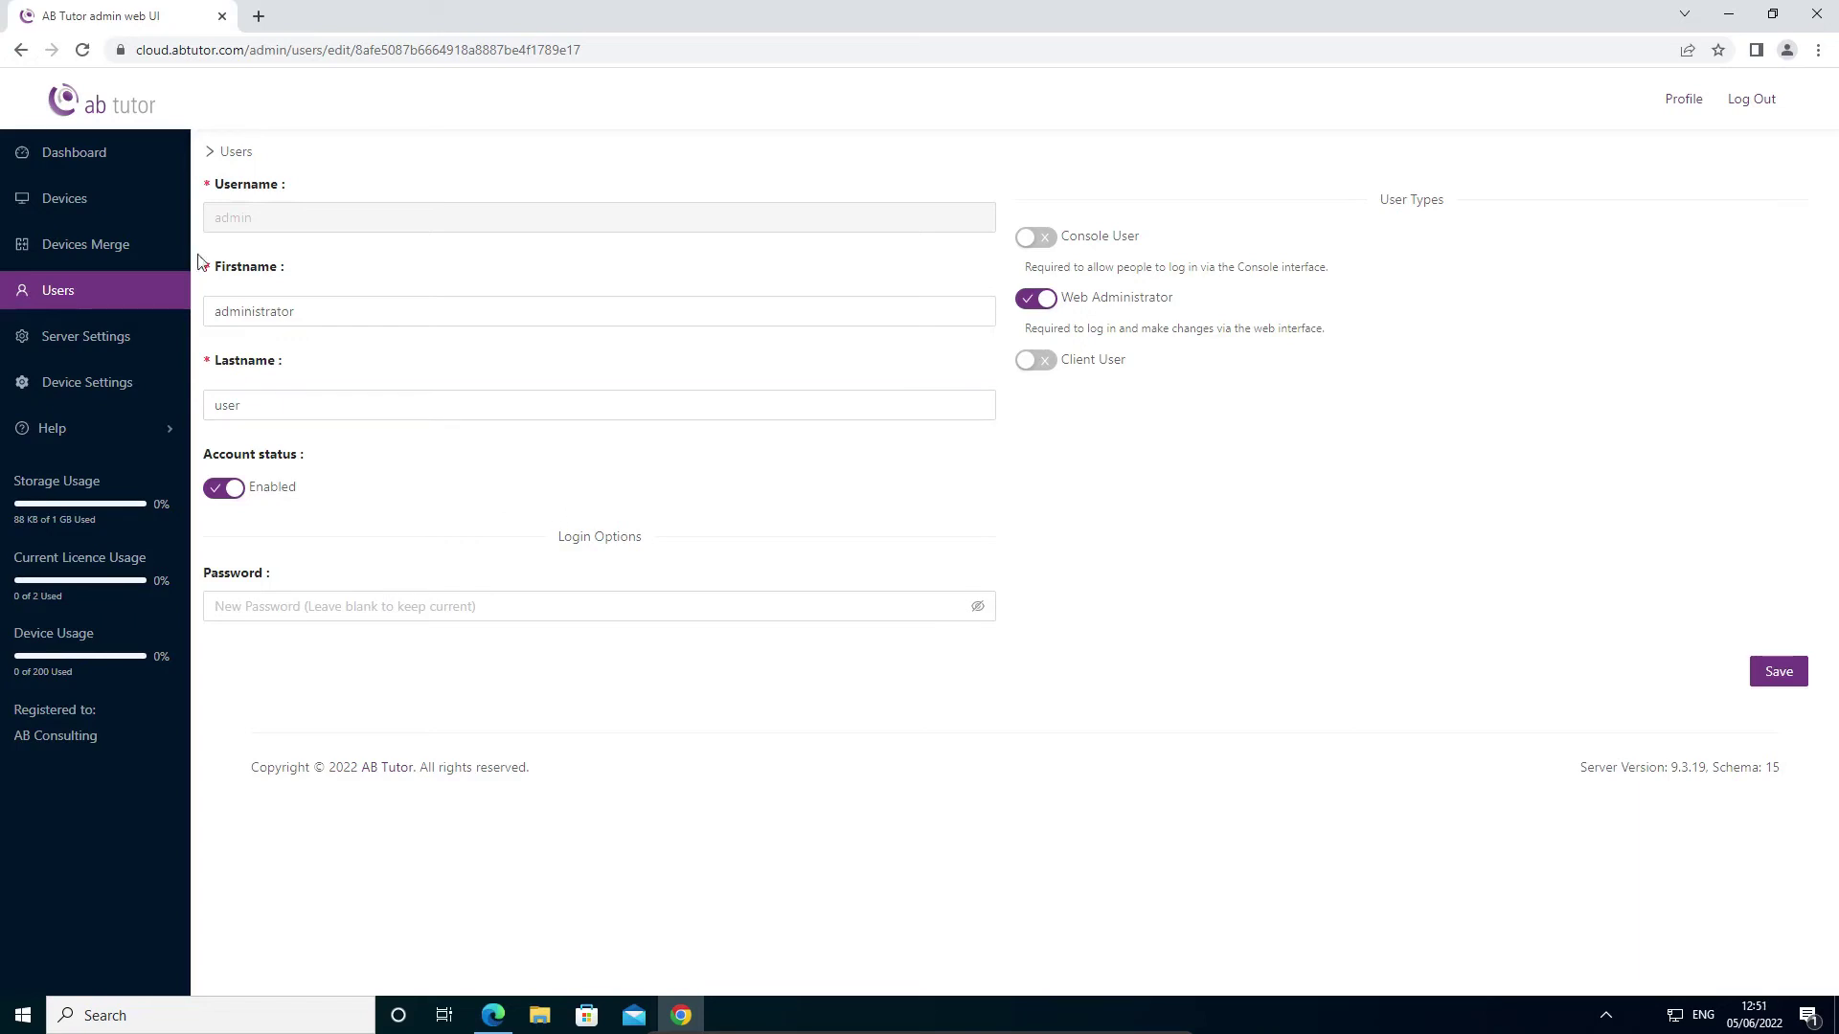
pyautogui.click(86, 156)
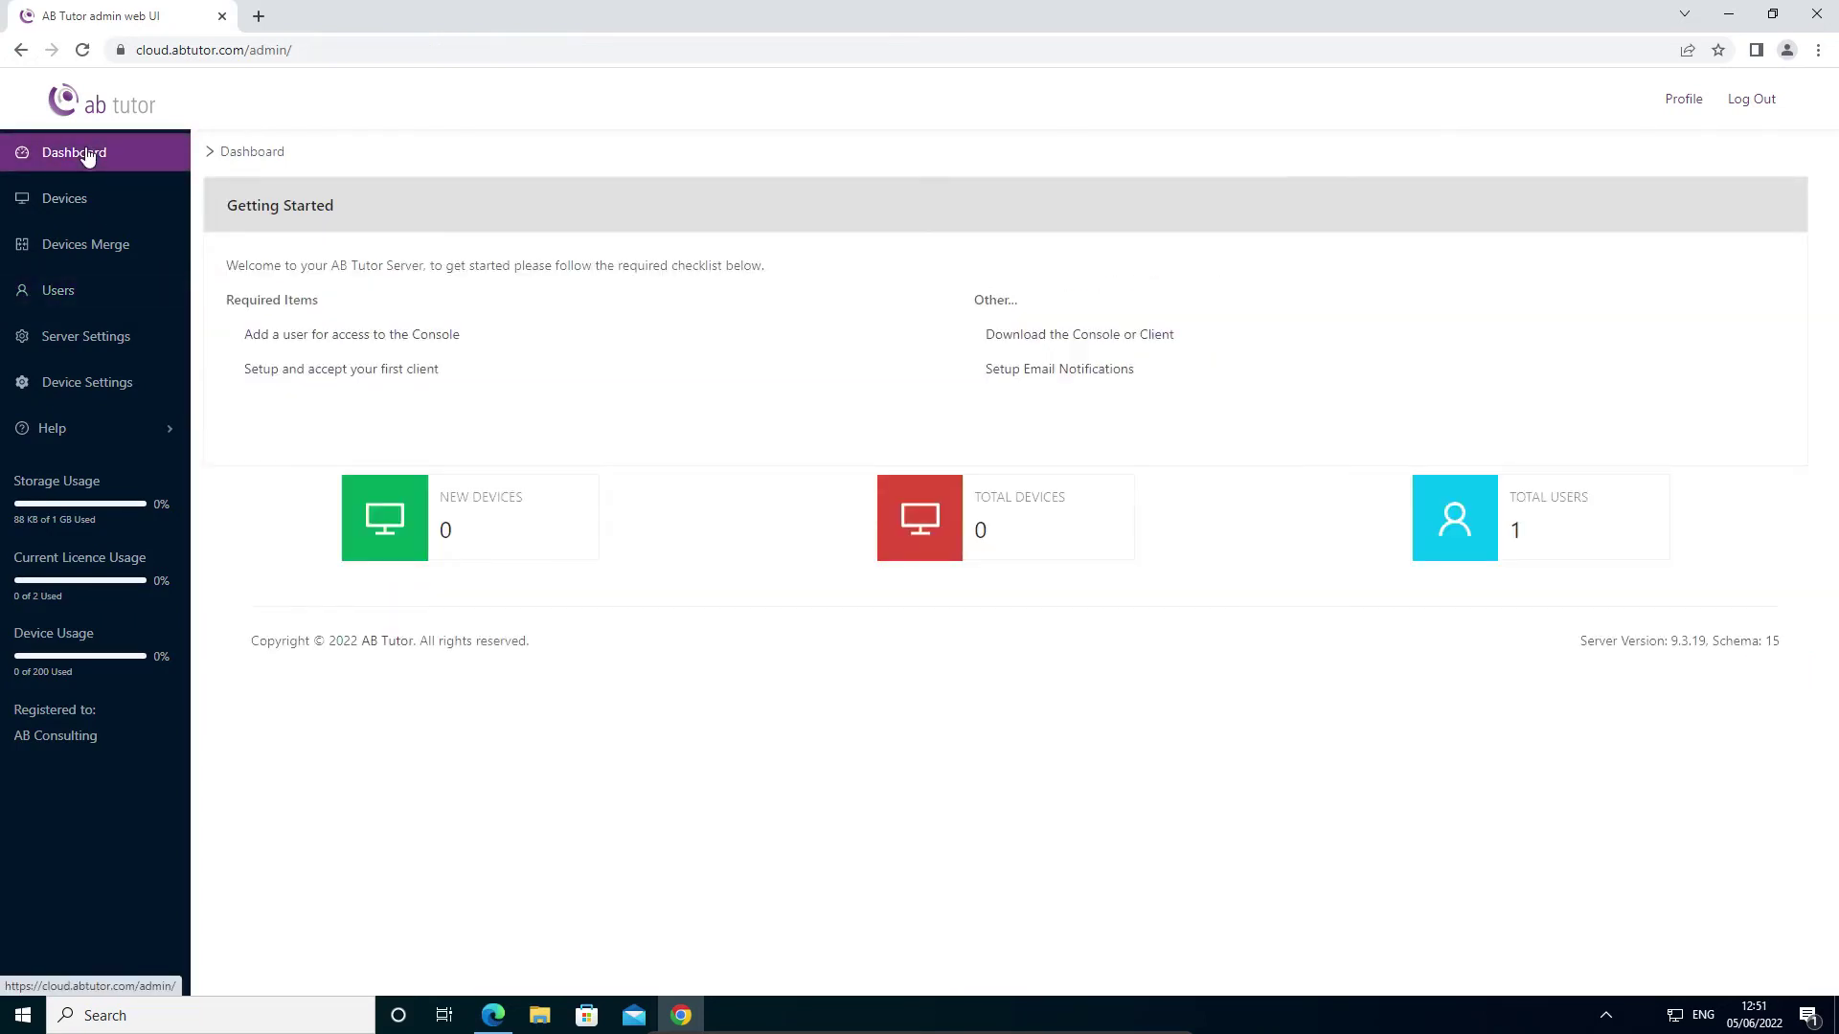
# - Download the Windows Console and Client installer ABTutorBoth.msi and run it past the SmartScreen warning
pyautogui.click(1017, 338)
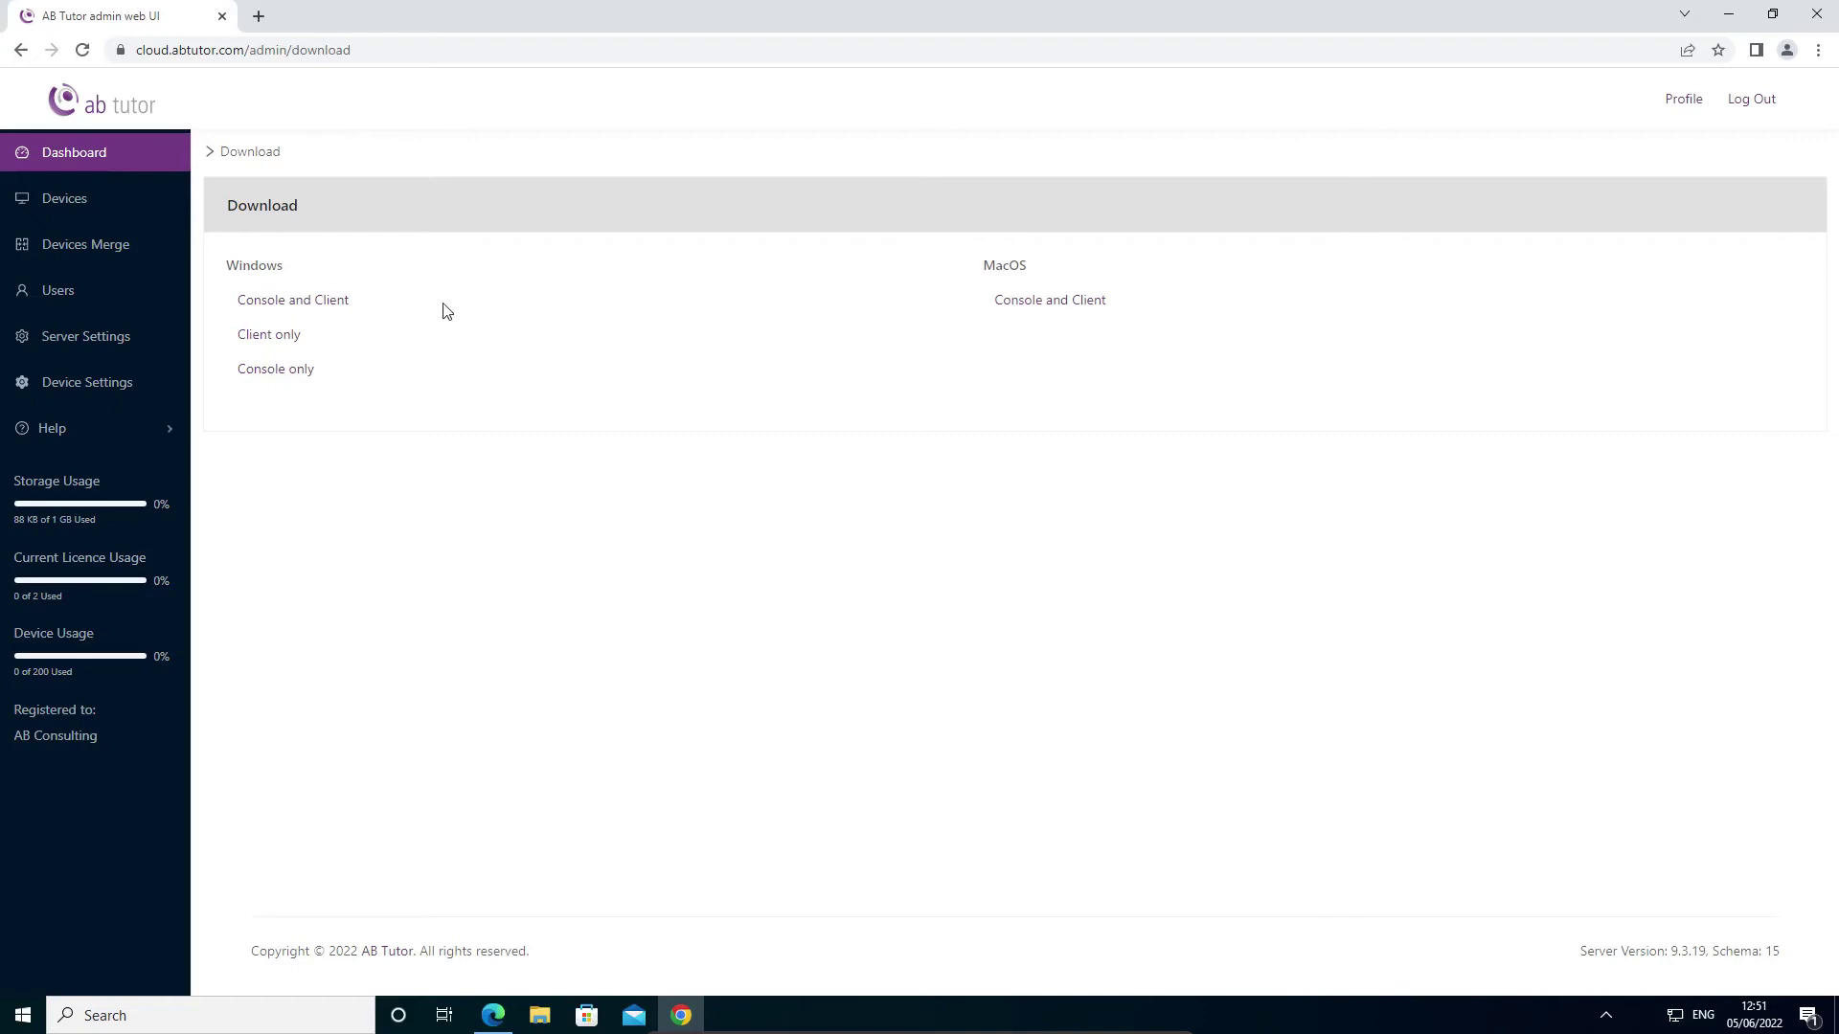
pyautogui.click(329, 307)
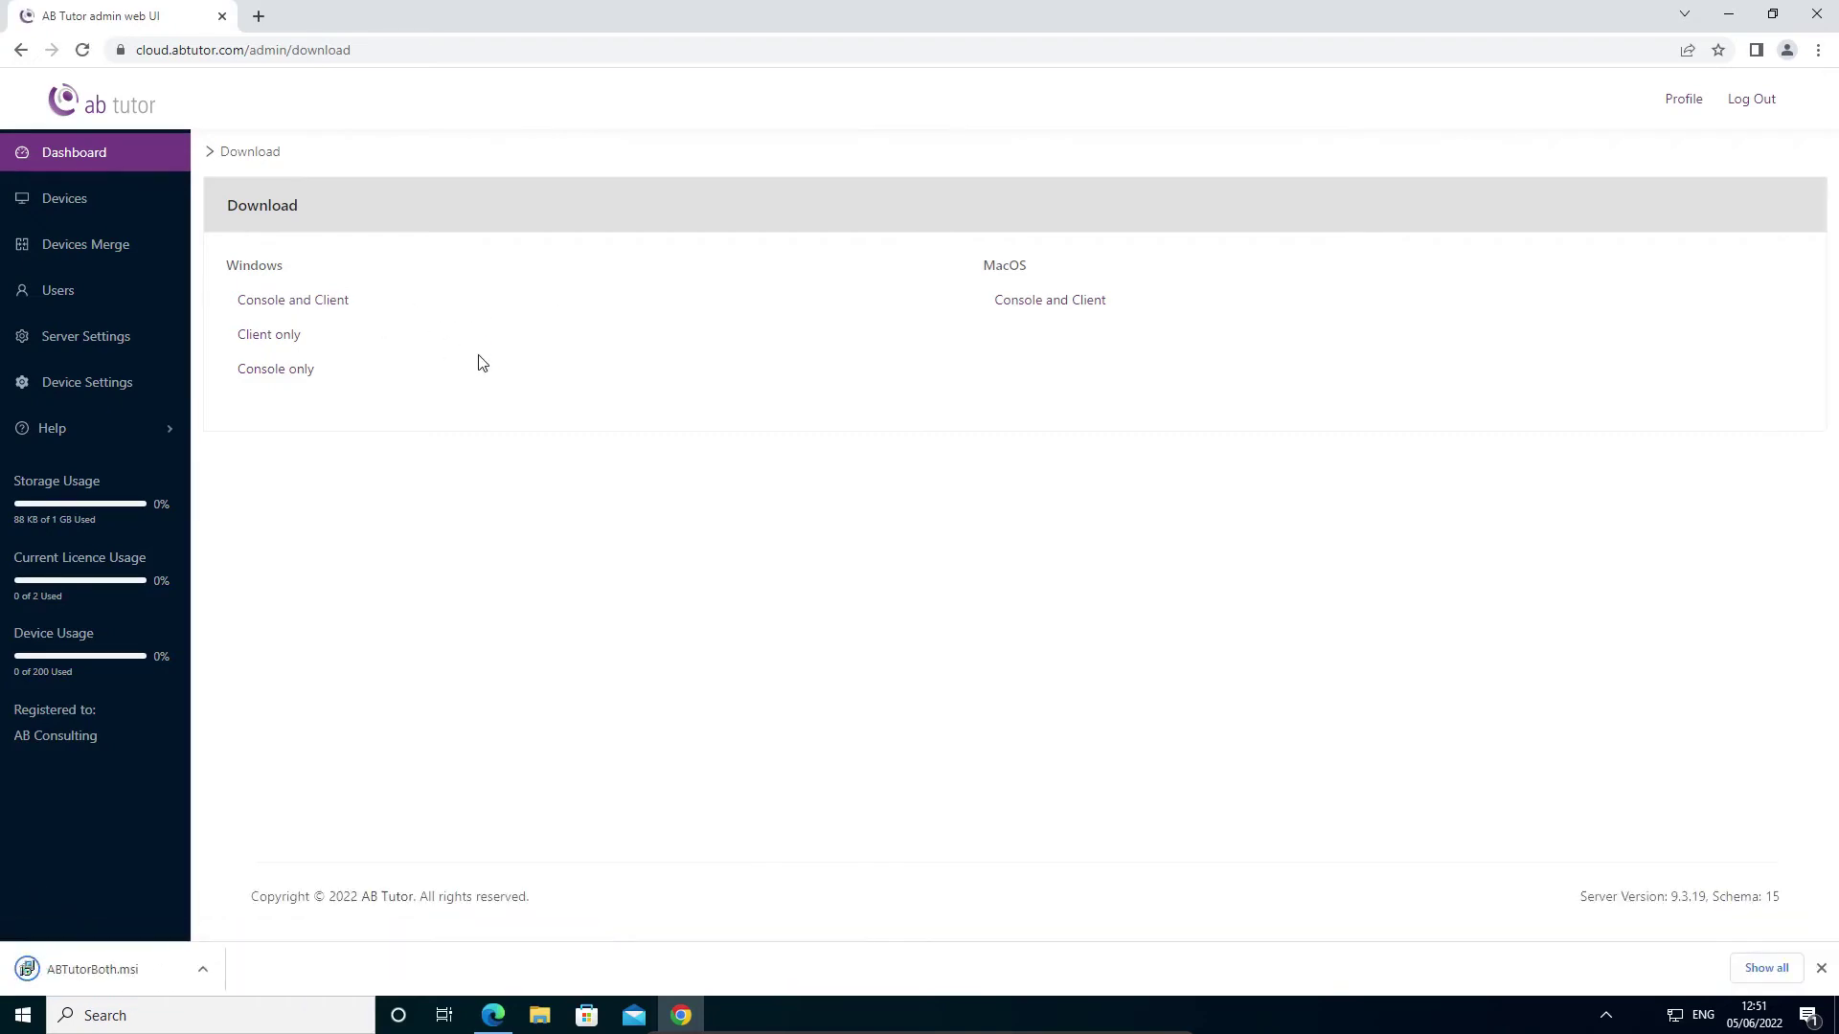
pyautogui.click(134, 967)
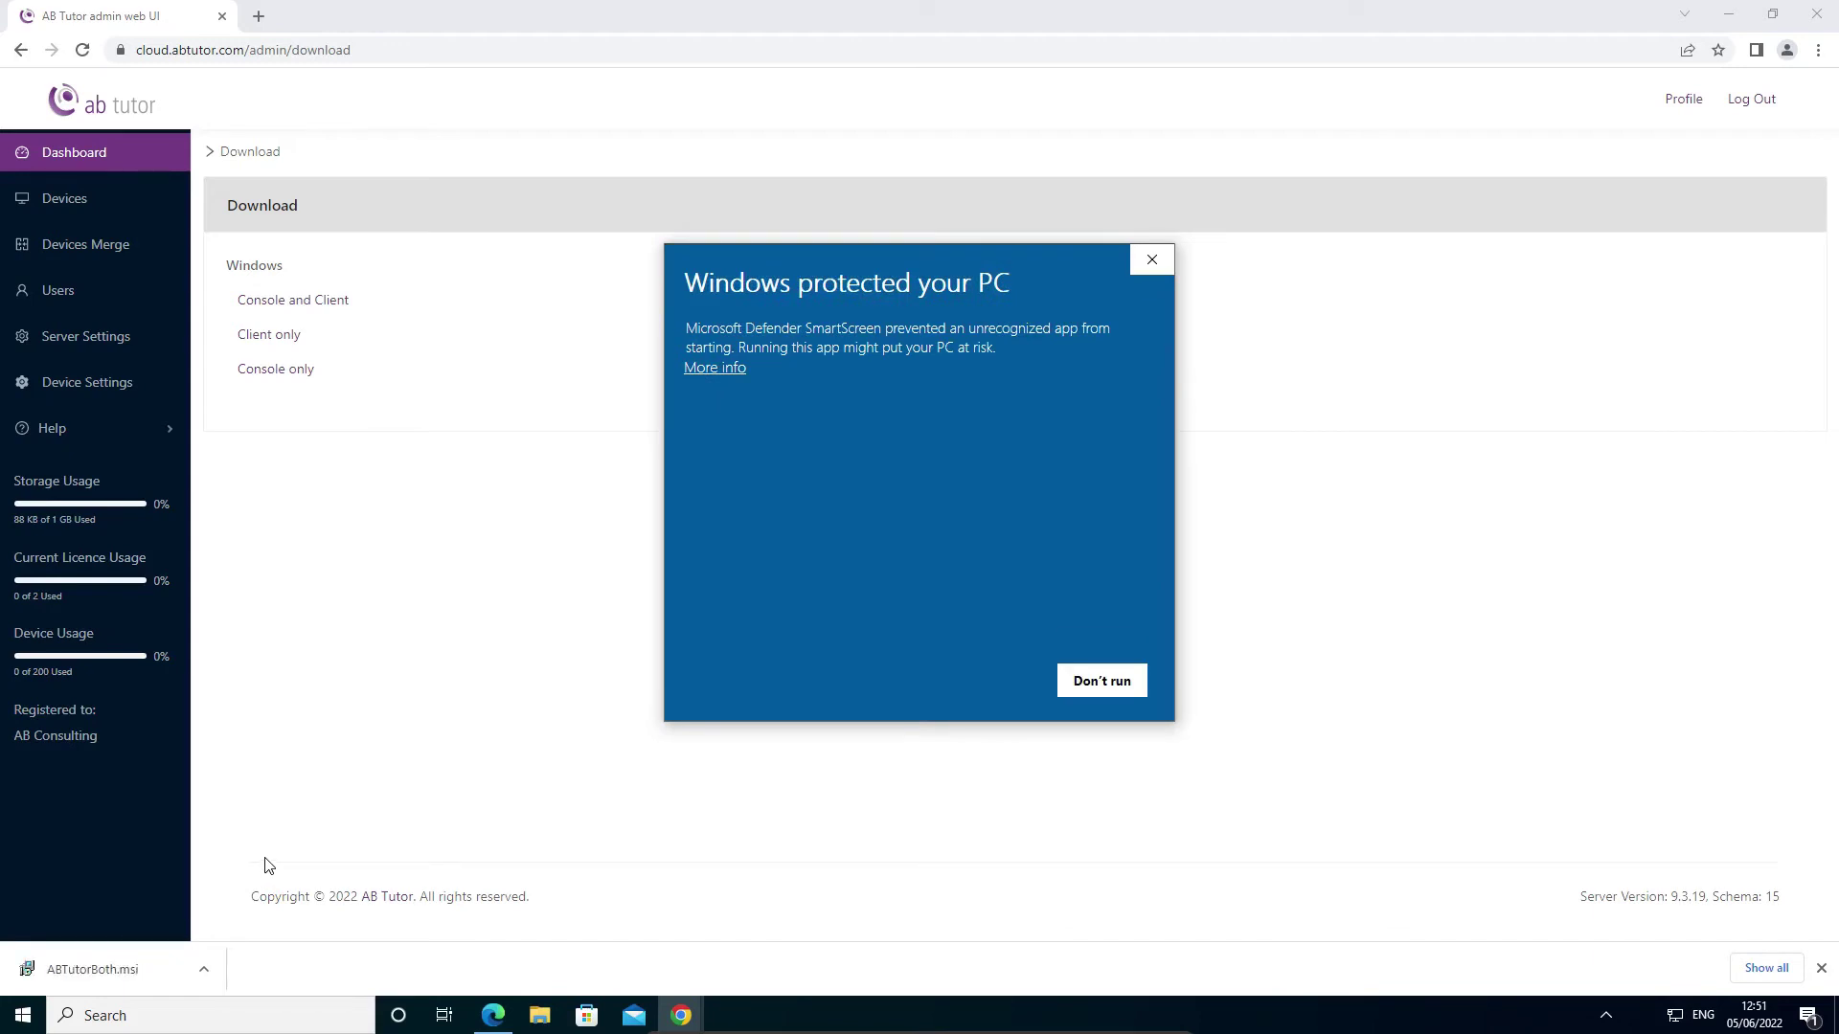
pyautogui.click(729, 371)
# - Install AB Tutor with Client and Console features, accepting the licence and UAC prompt, then finish
pyautogui.click(986, 682)
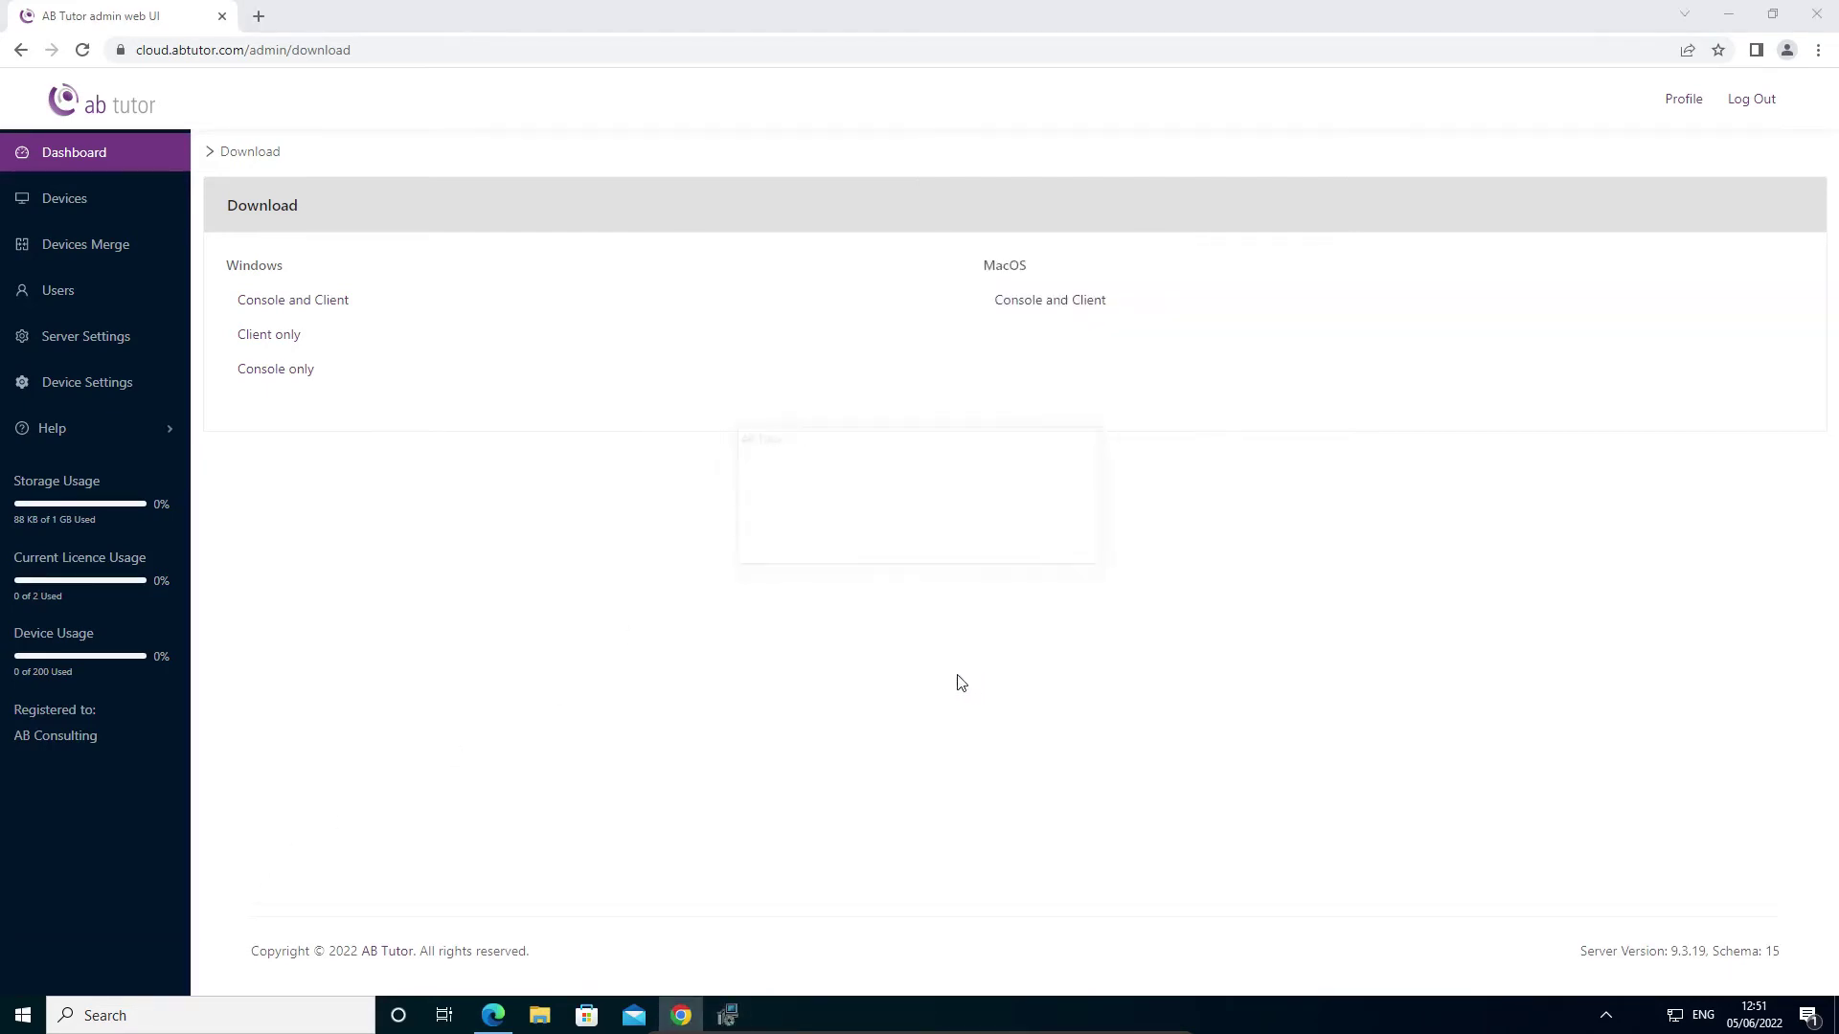
pyautogui.click(1001, 656)
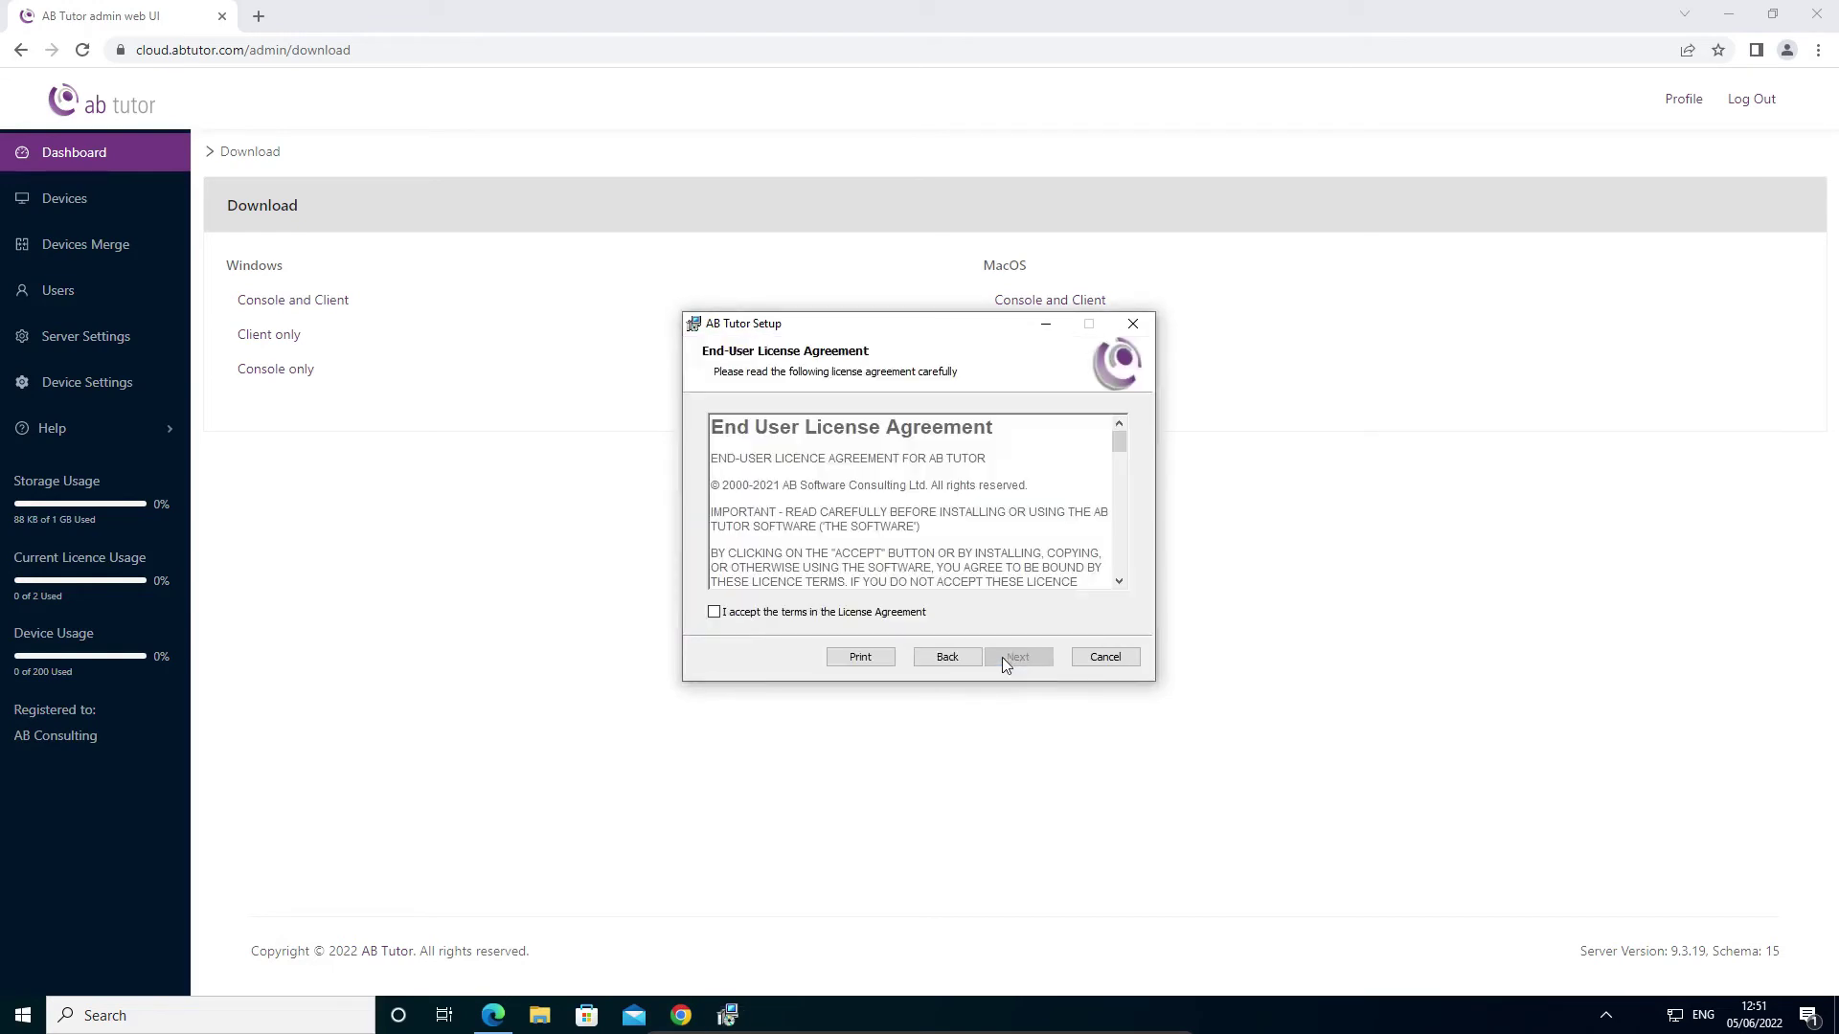
pyautogui.click(906, 611)
pyautogui.click(1007, 657)
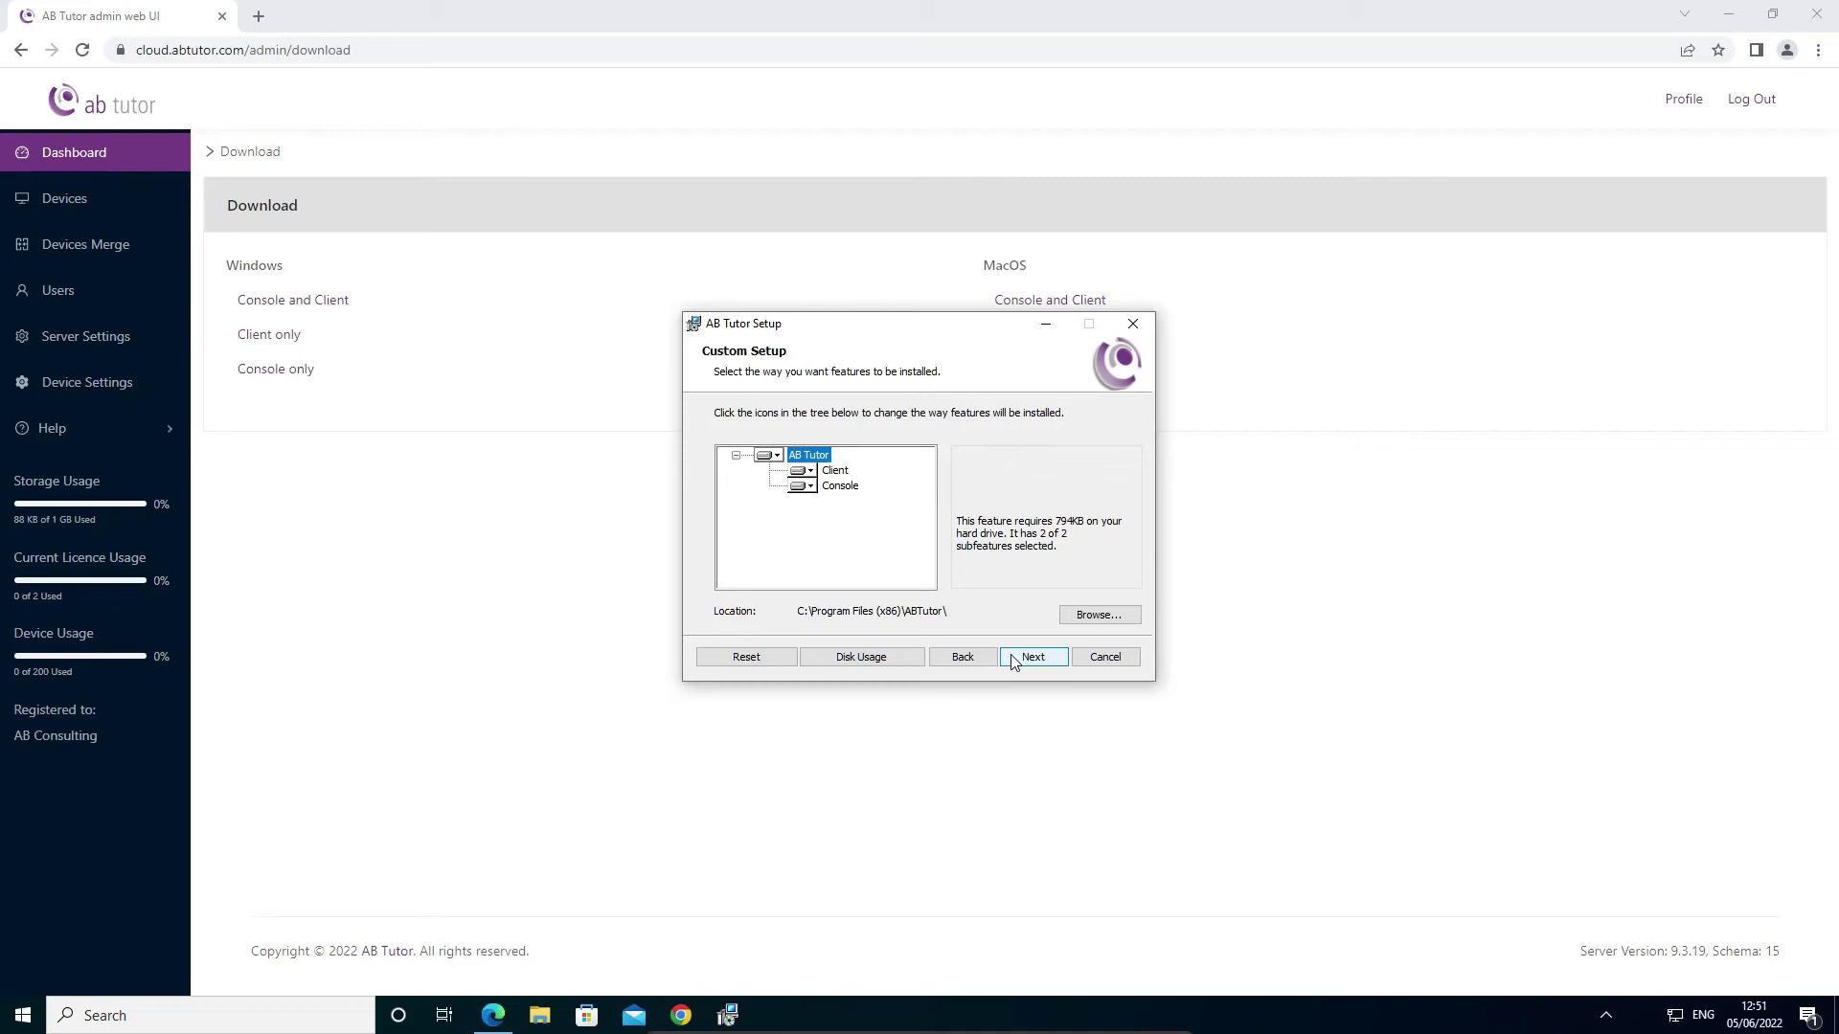
pyautogui.click(1013, 661)
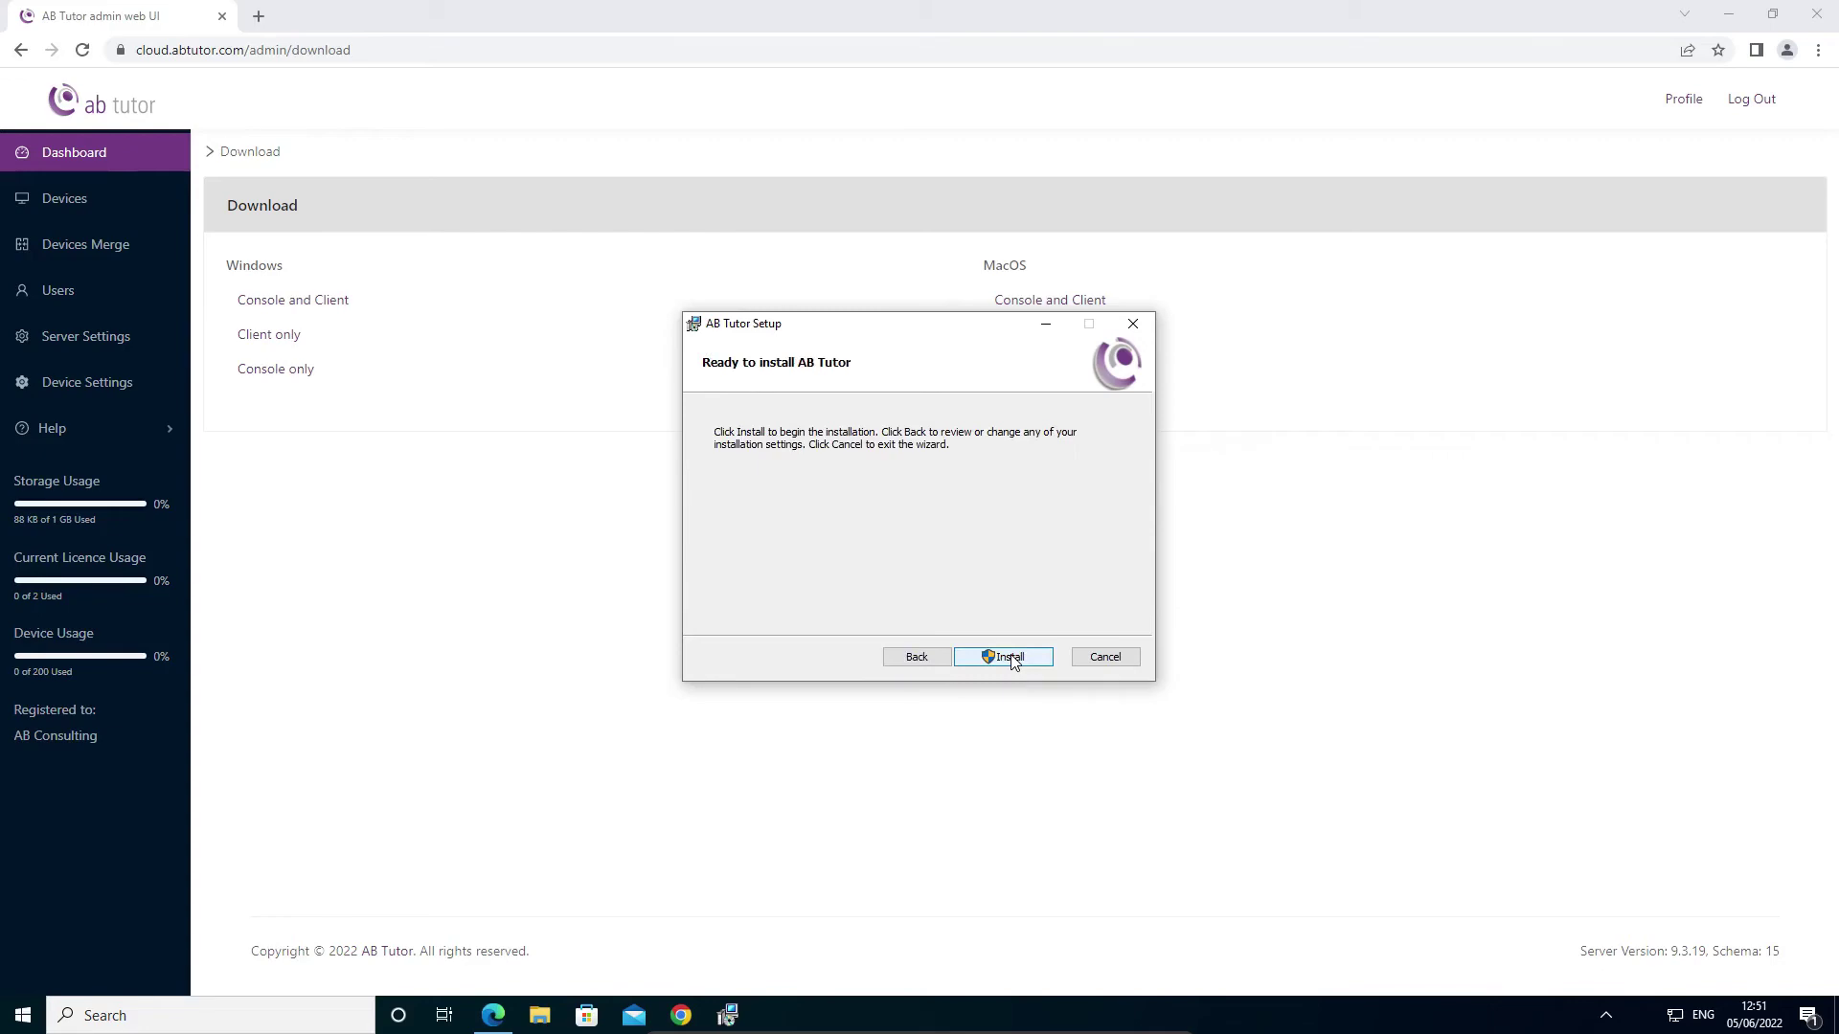
pyautogui.click(1013, 661)
pyautogui.click(874, 658)
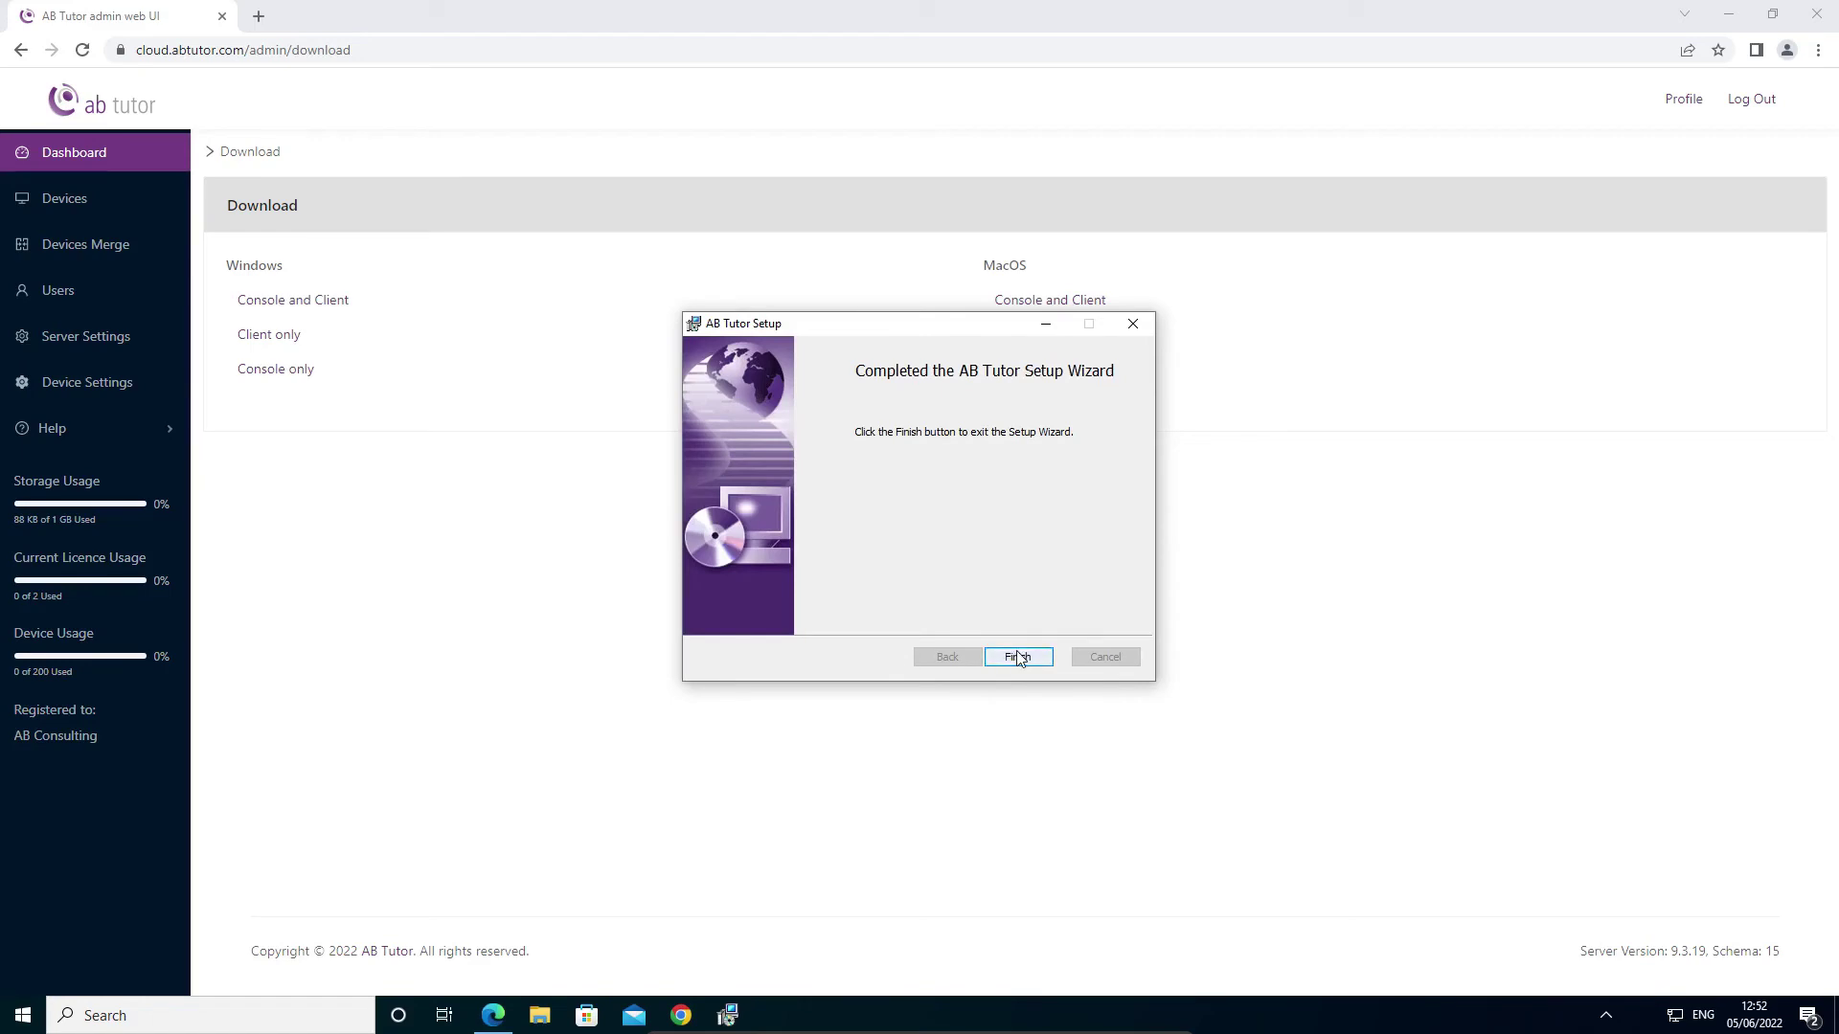
pyautogui.click(1018, 656)
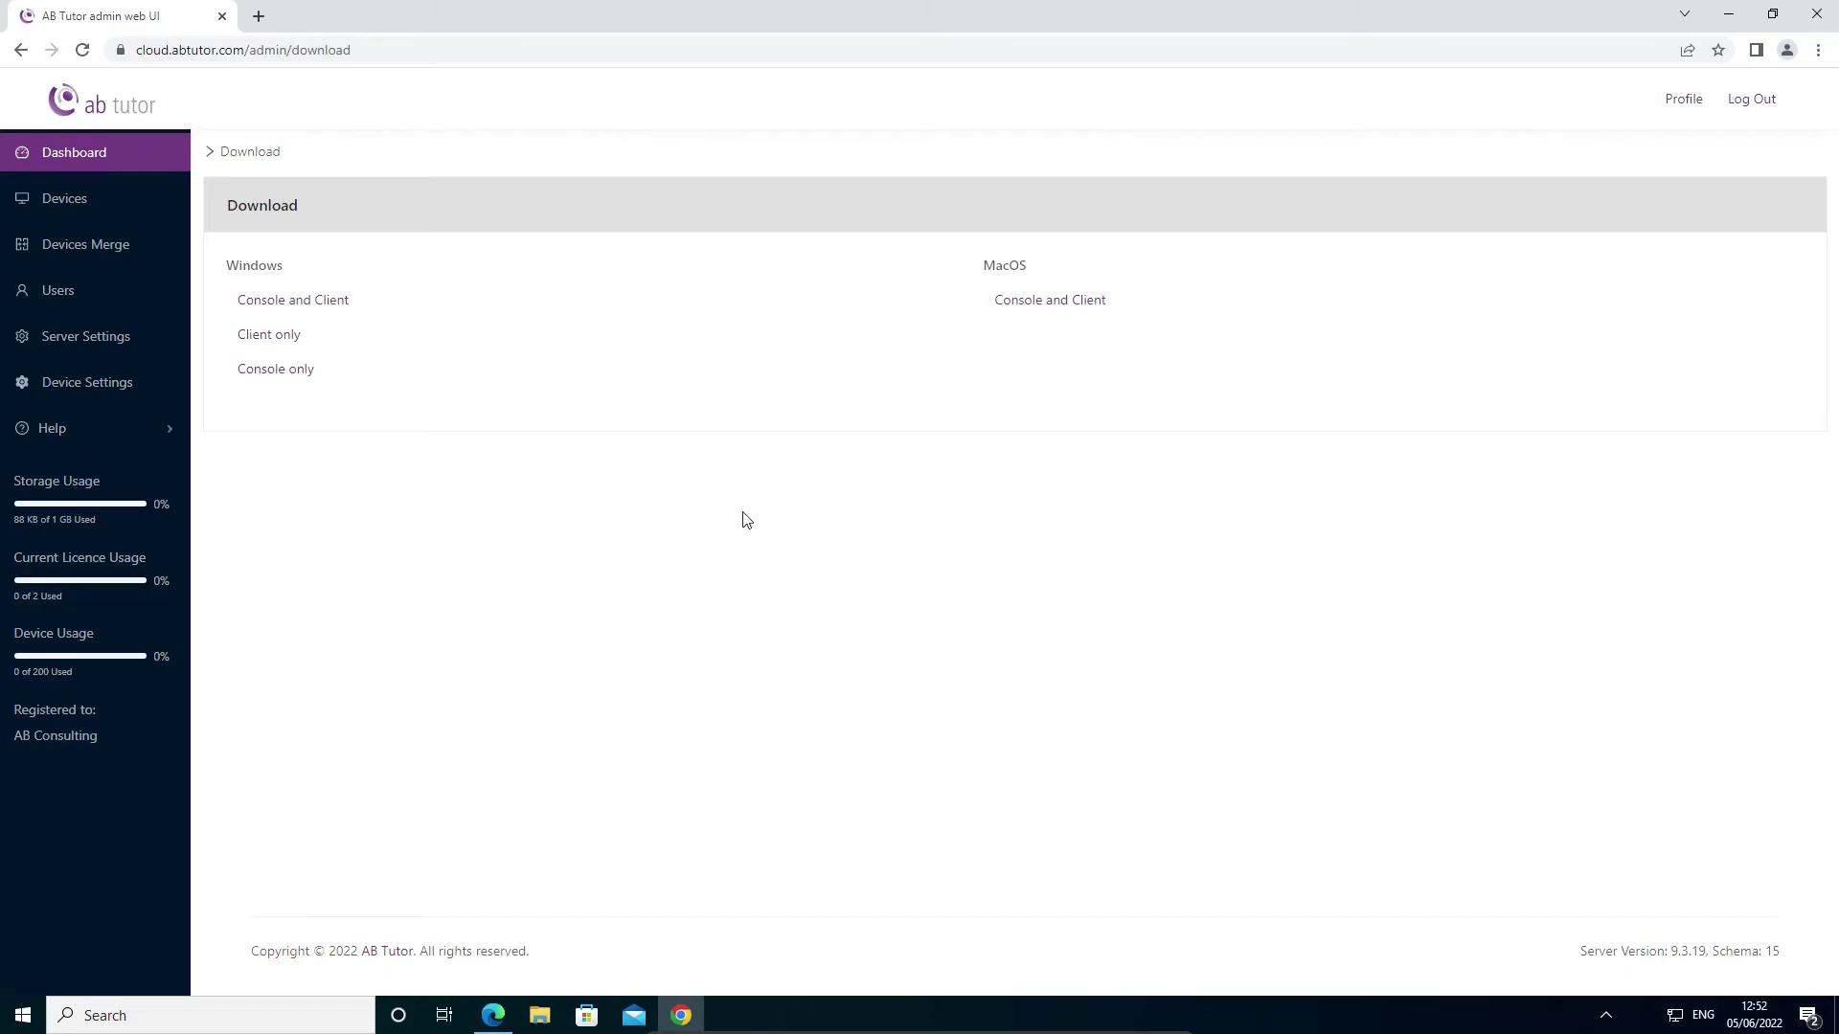
# - Accept the Test-0 device request and confirm it appears under Authenticated devices after reloading
pyautogui.click(105, 205)
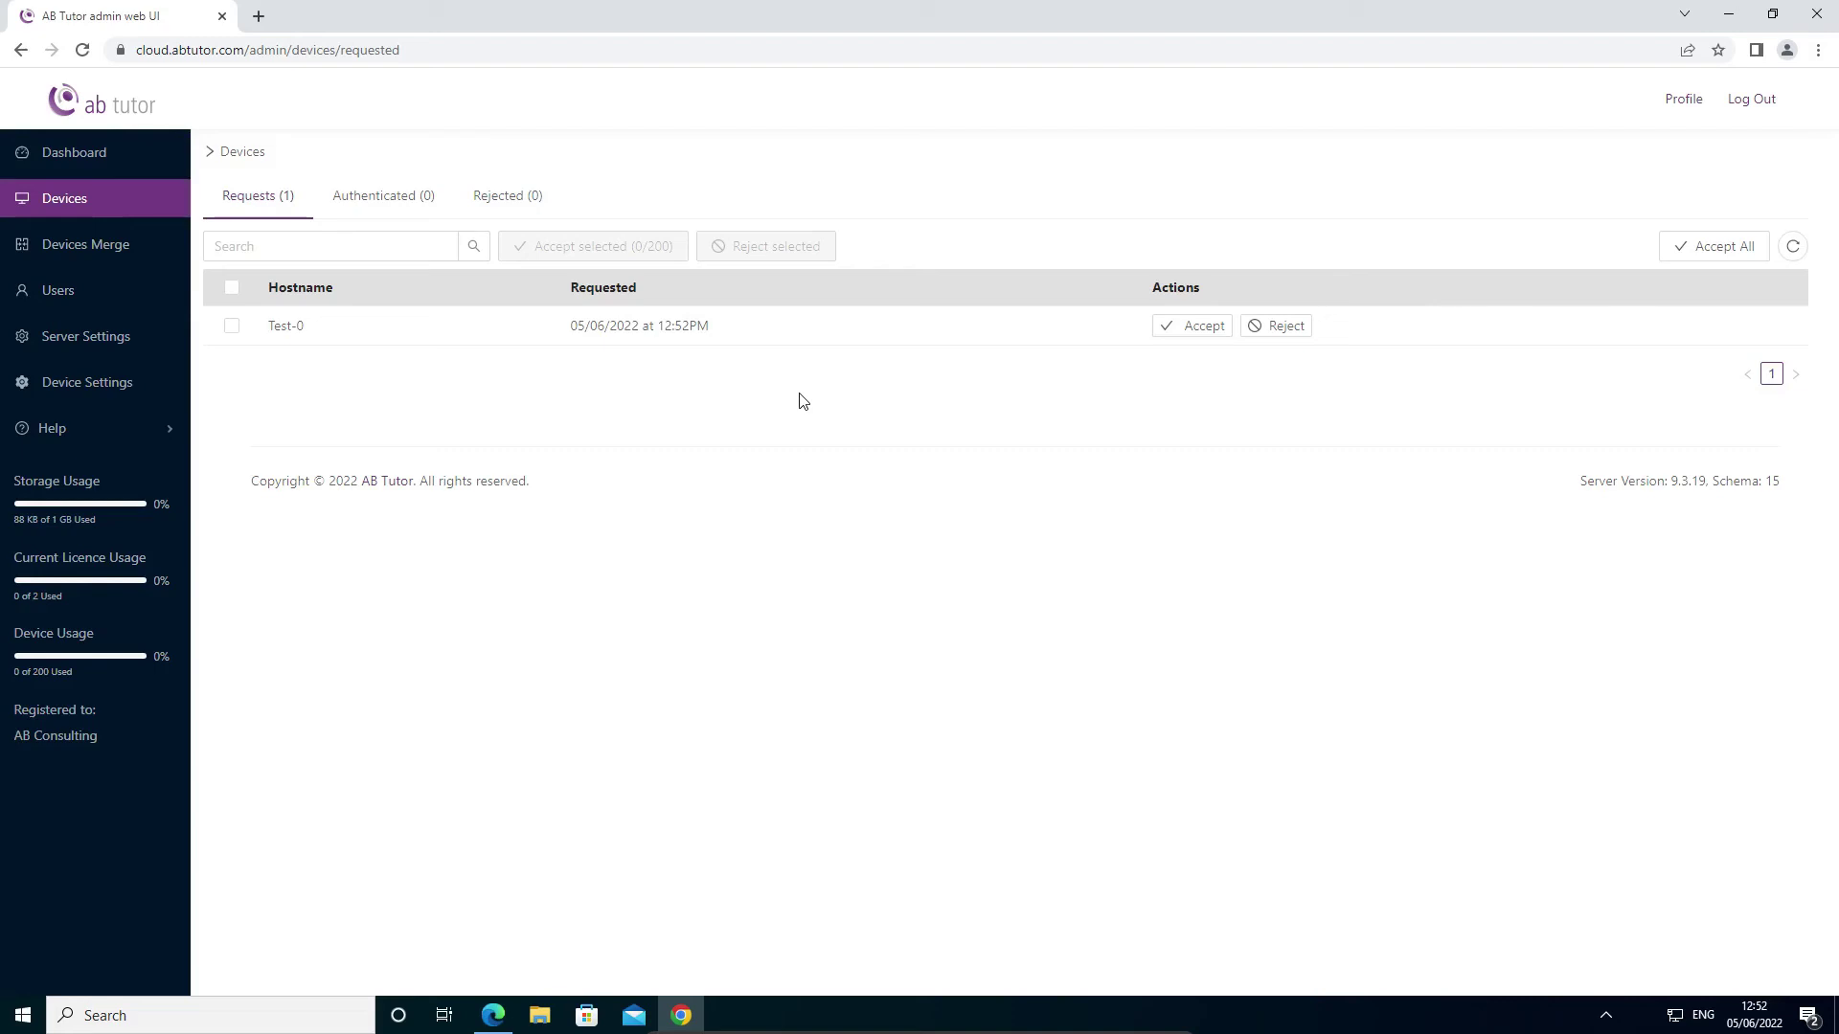
pyautogui.click(1197, 326)
pyautogui.click(82, 50)
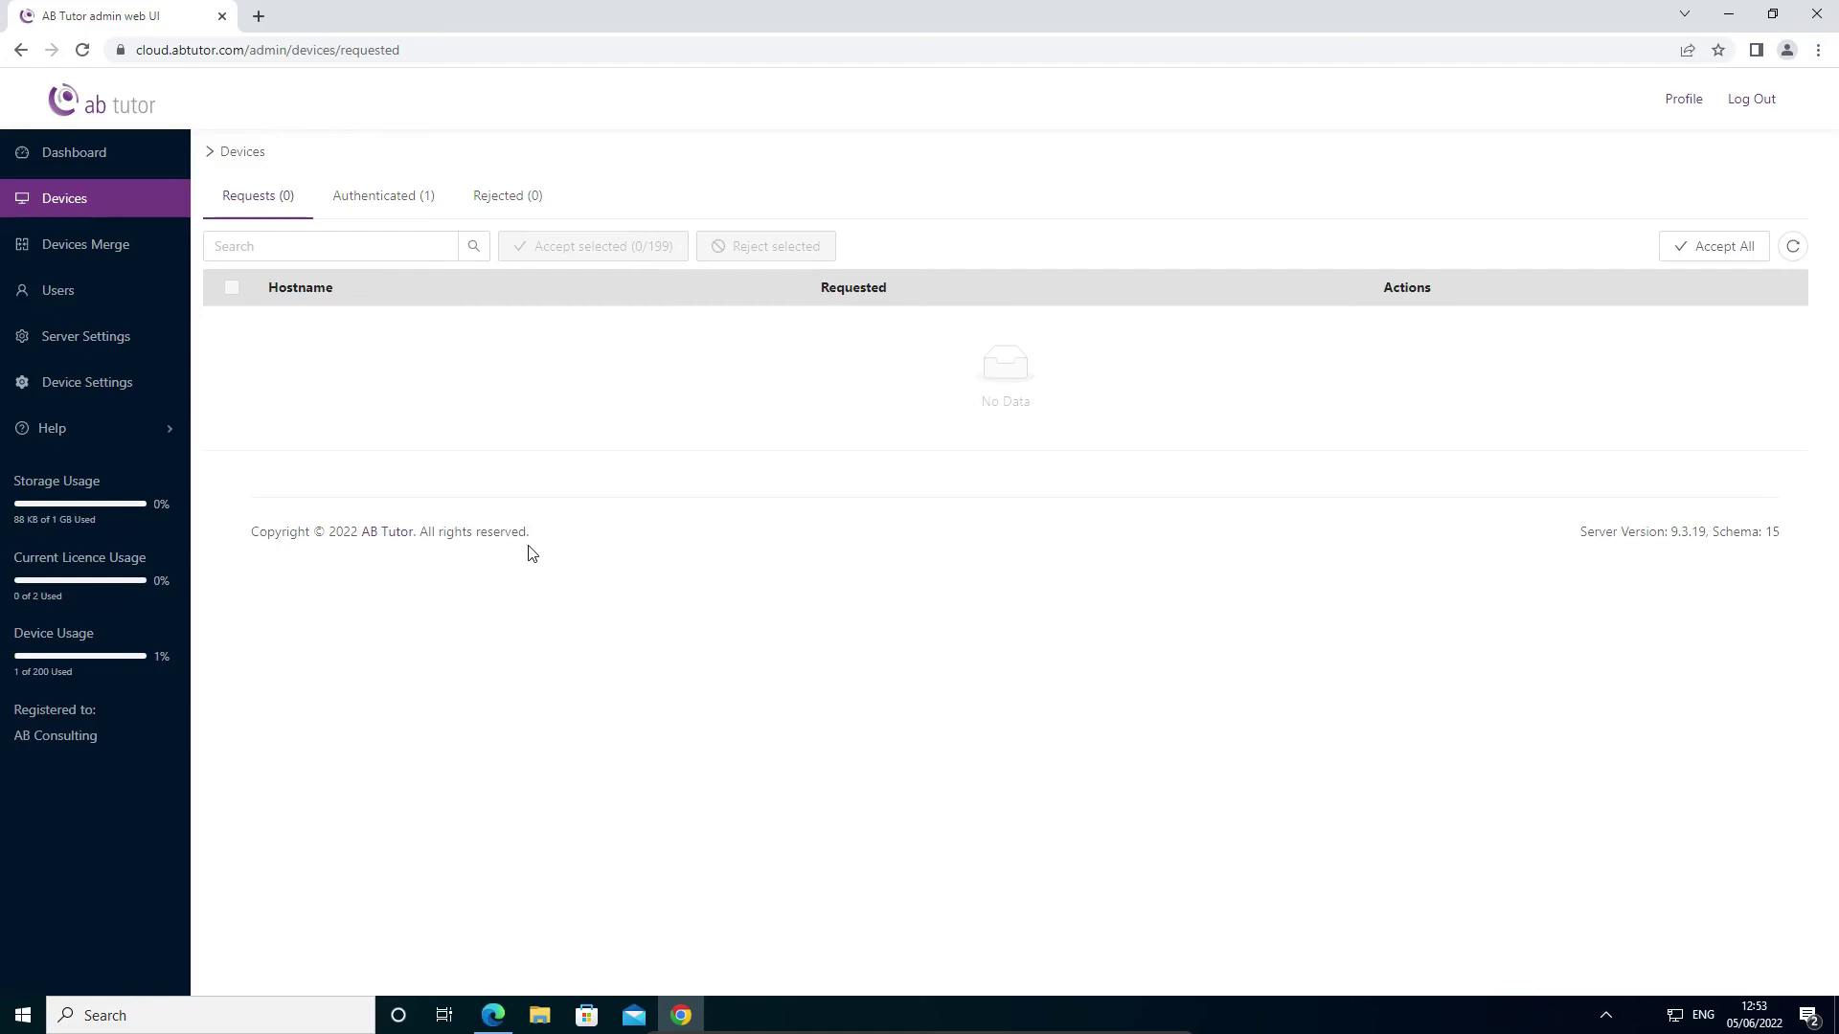
pyautogui.click(383, 195)
# - Launch the AB Tutor console from the desktop, sign in with the password, and maximize it
pyautogui.press('super+d')
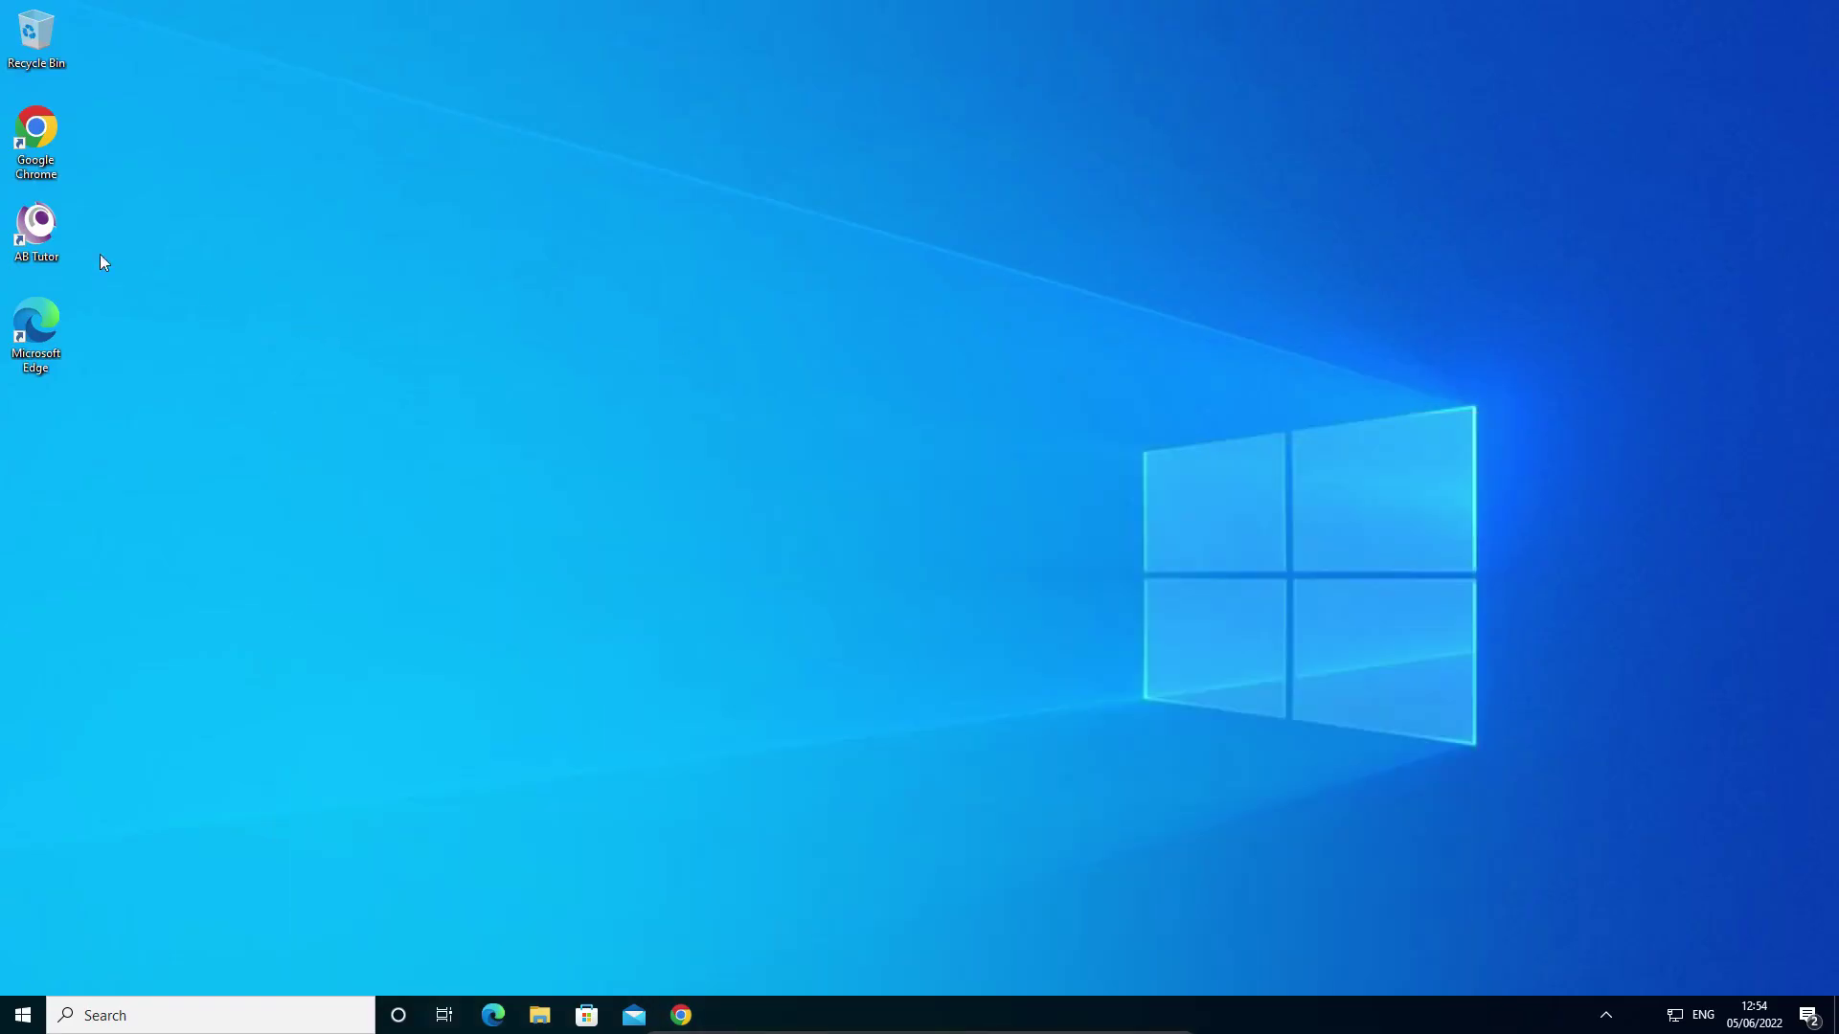
pyautogui.doubleClick(43, 235)
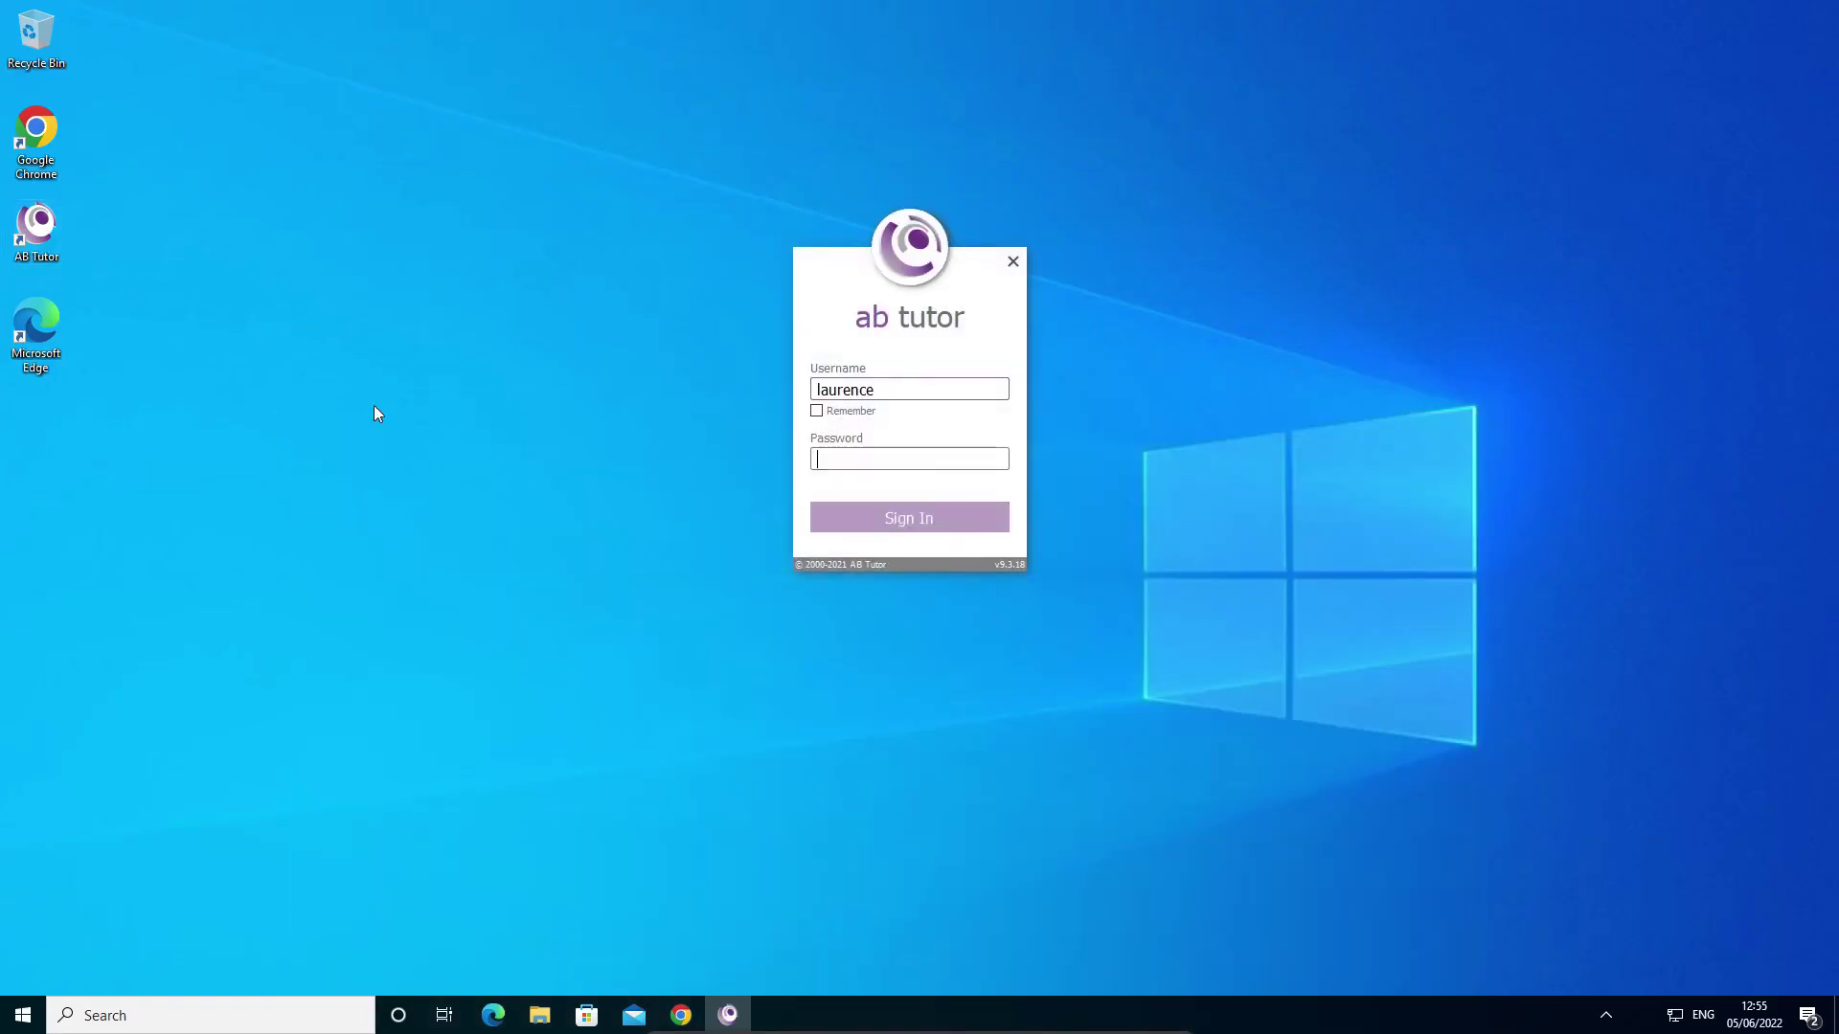
pyautogui.write('*******')
pyautogui.press('Return')
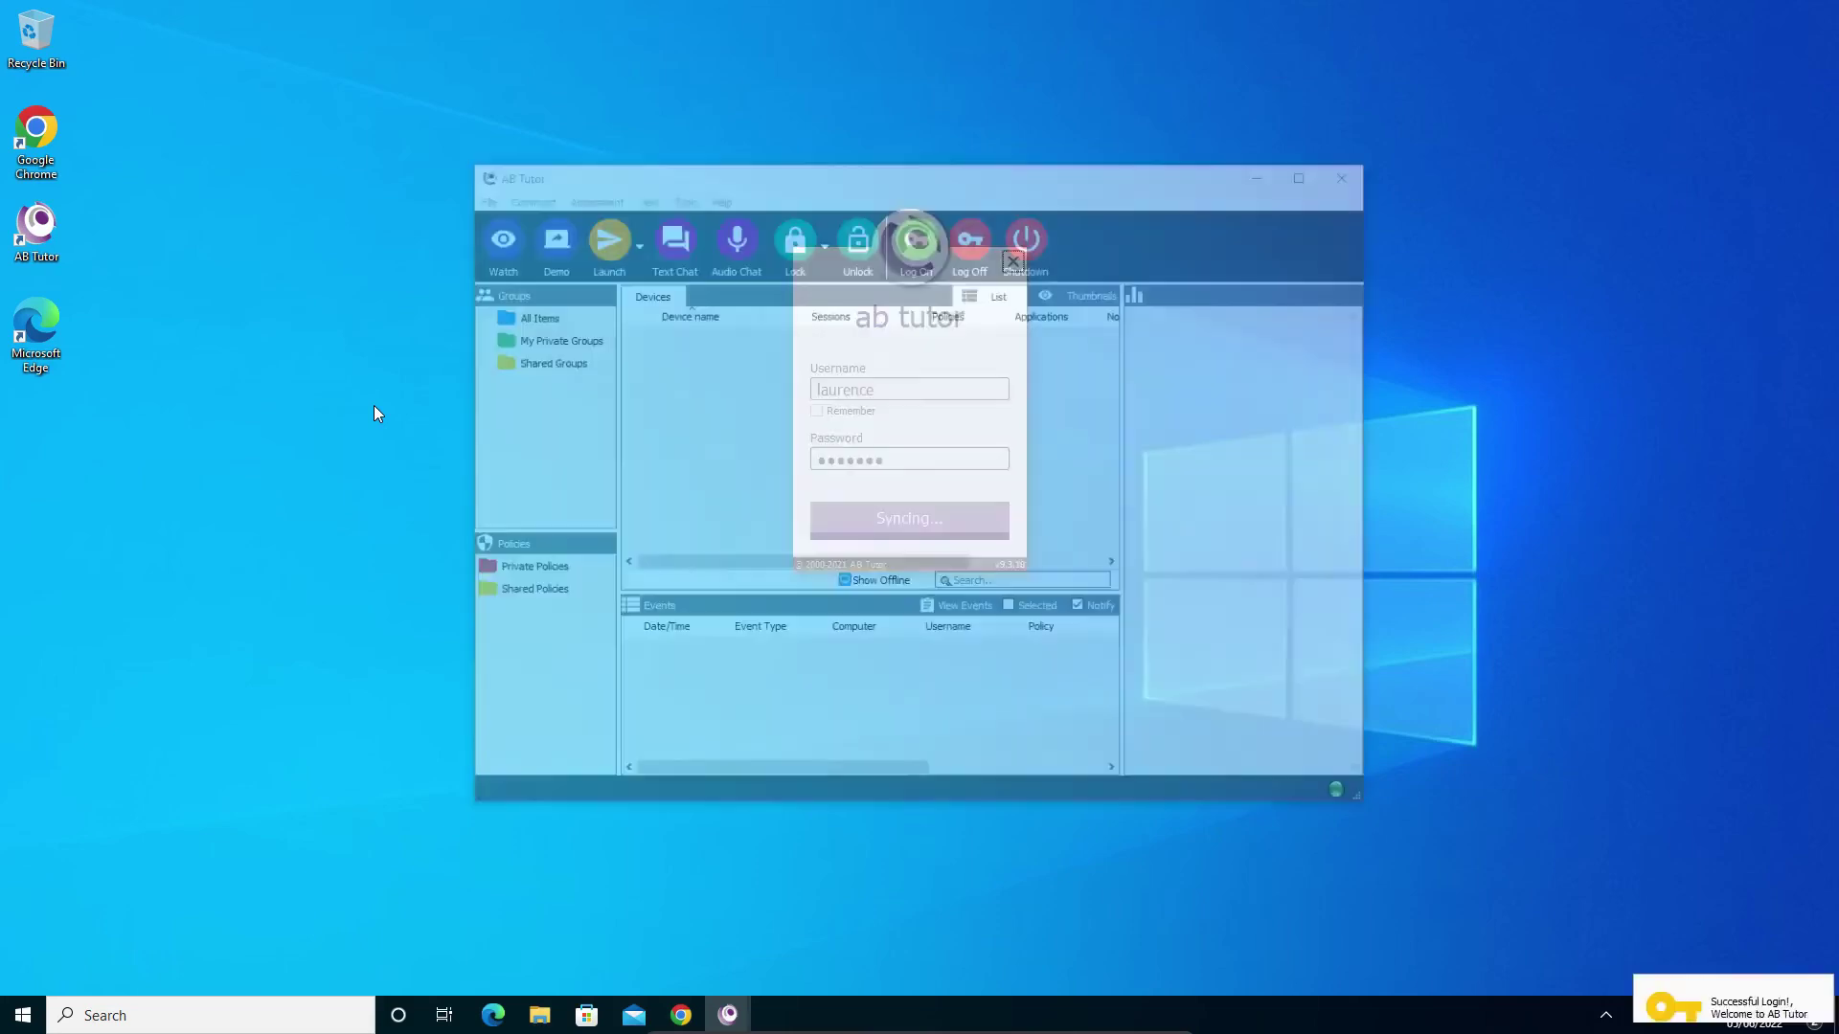
pyautogui.click(1303, 175)
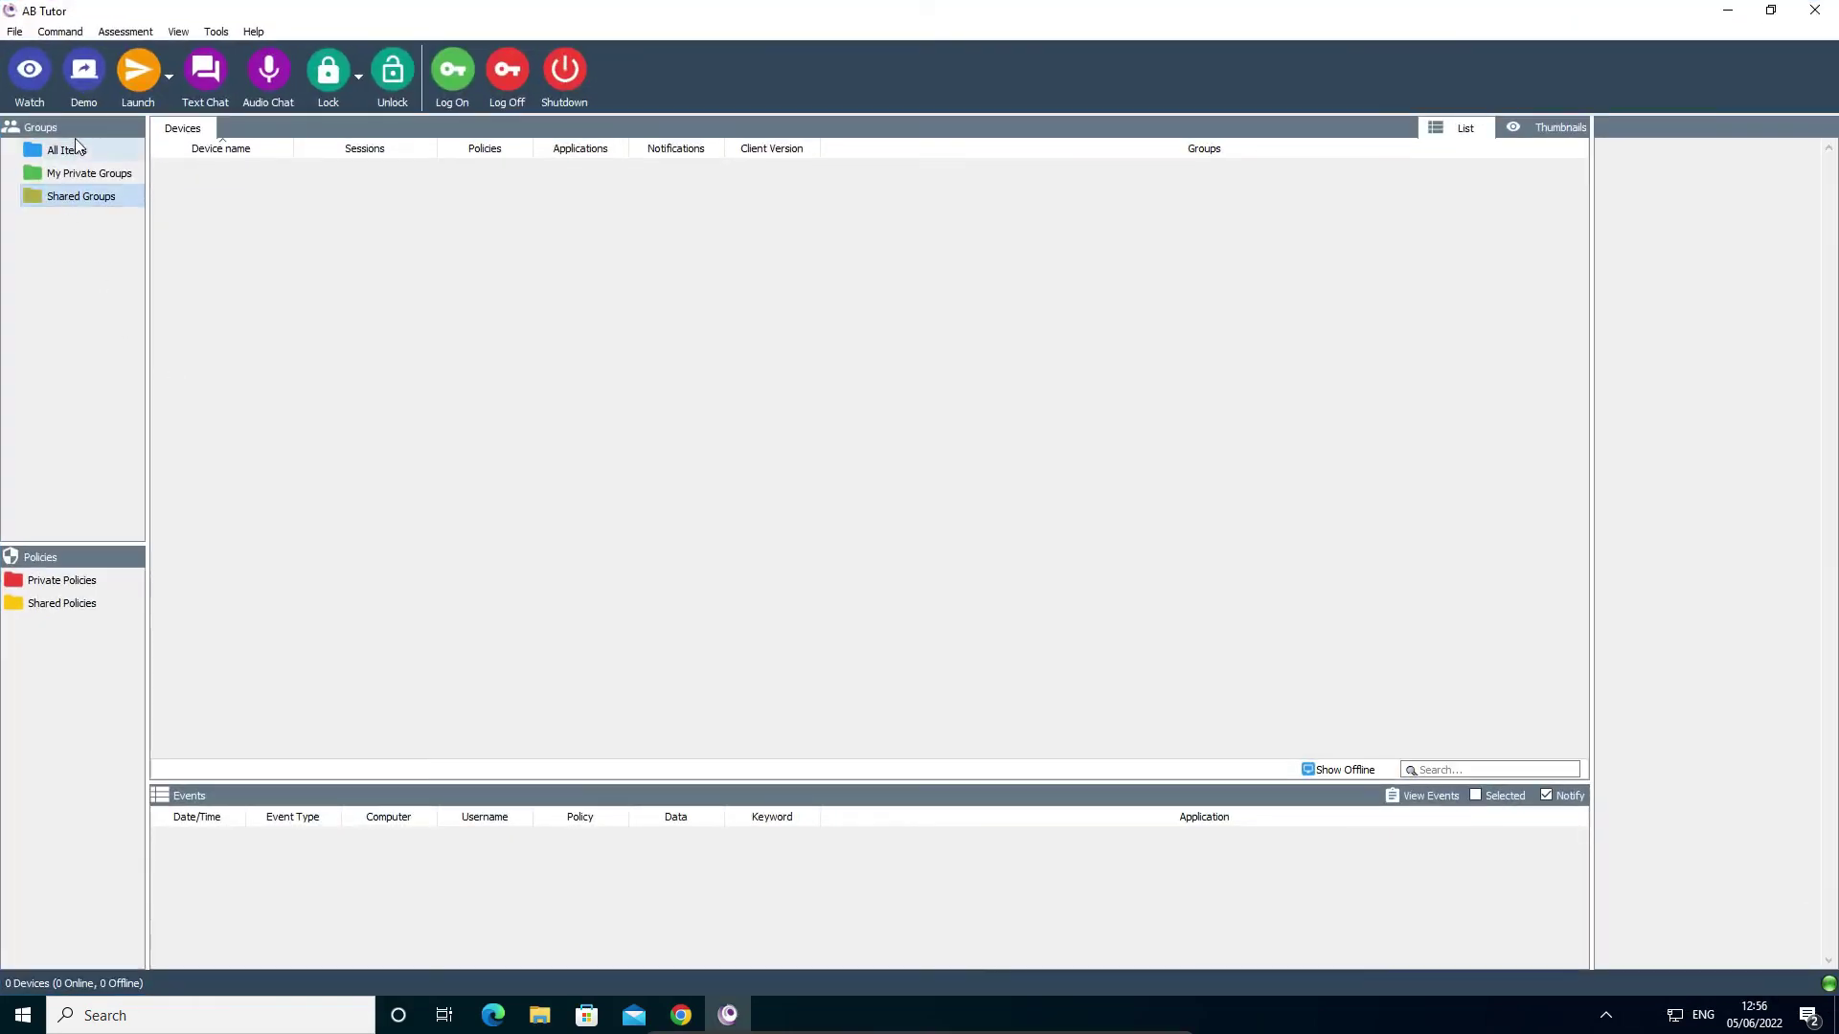
# - Create shared device groups Room 1 and Room 2 and drag device Test-0 into Room 1
pyautogui.rightClick(69, 203)
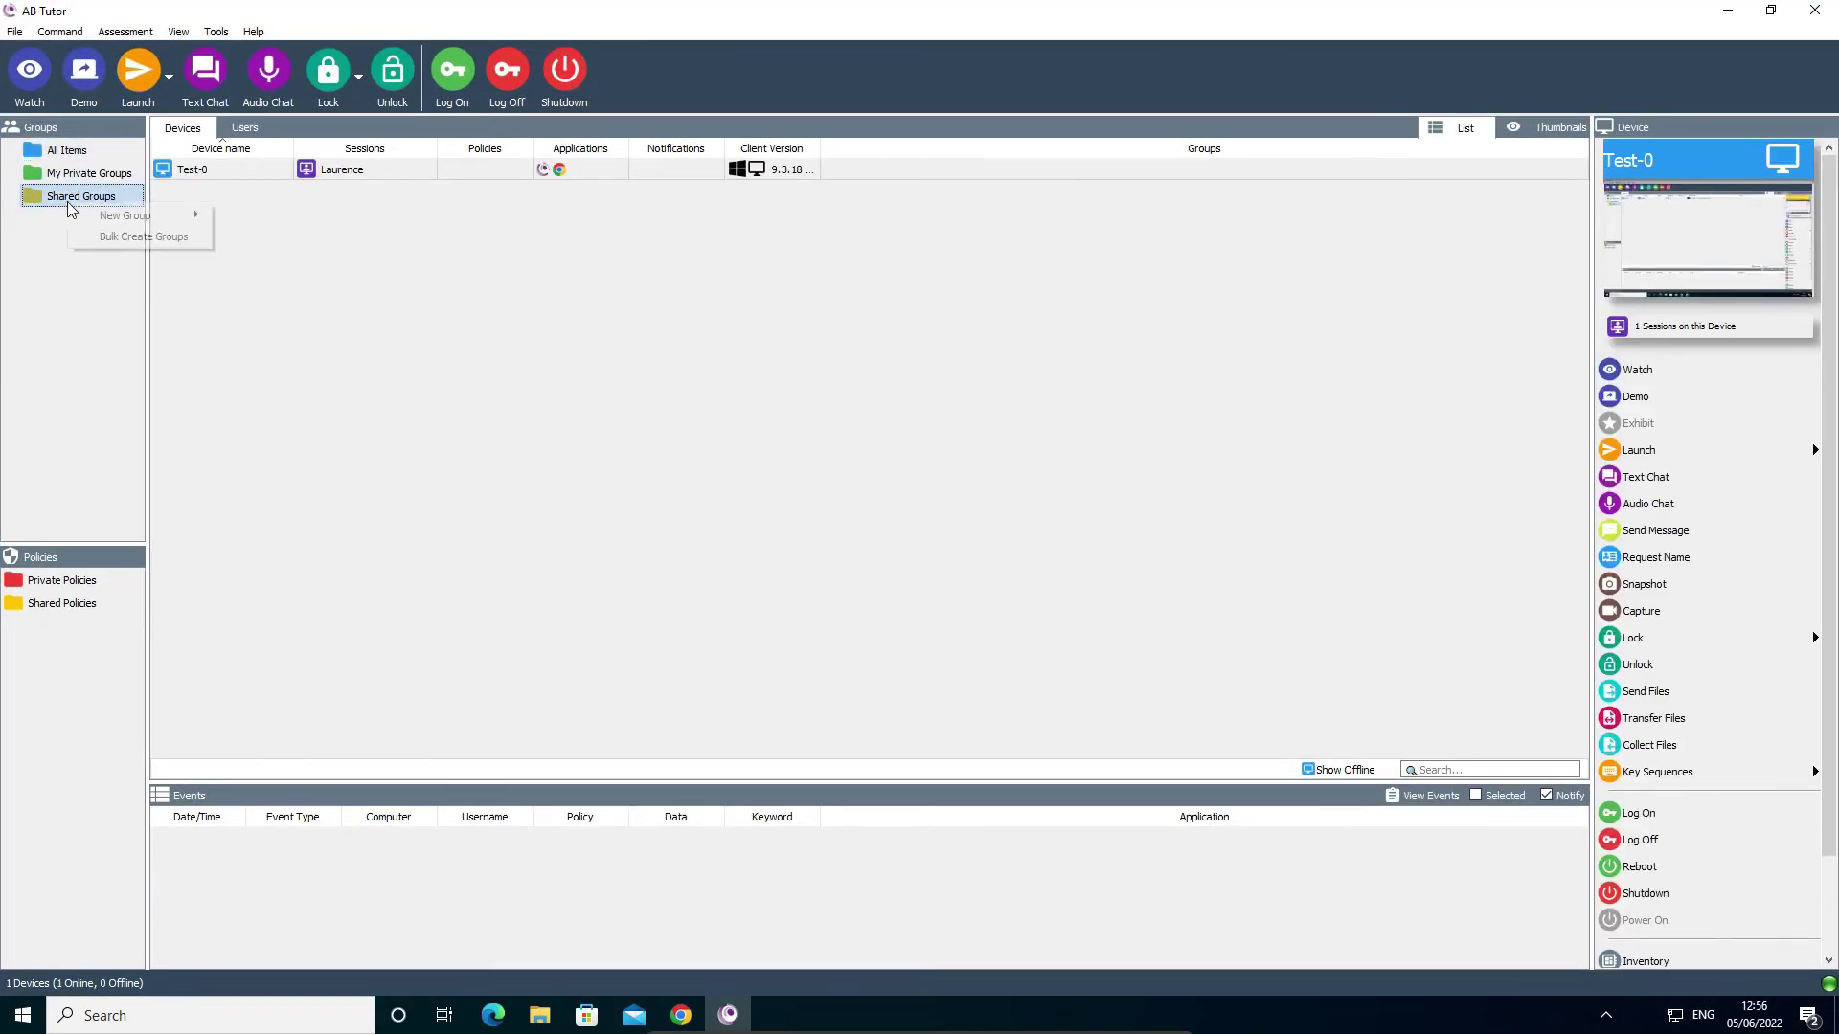
pyautogui.moveTo(154, 215)
pyautogui.click(261, 238)
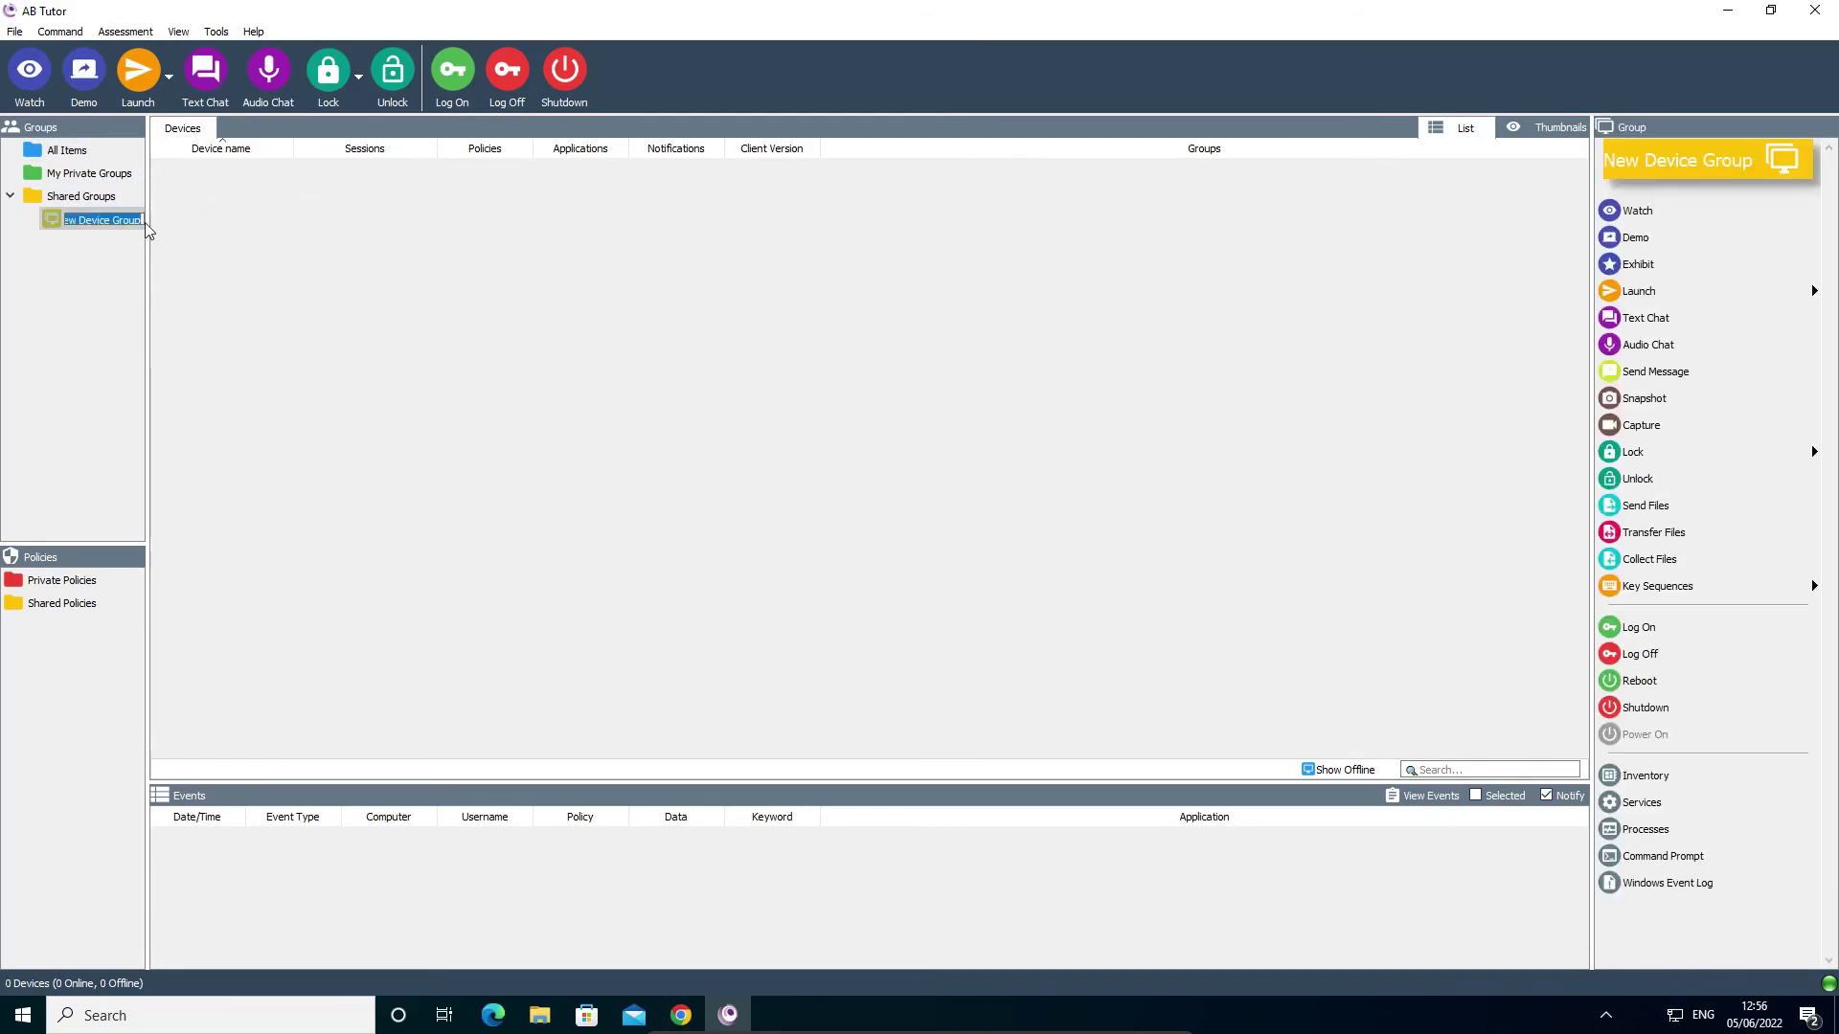
pyautogui.write('Room 1')
pyautogui.press('Return')
pyautogui.click(67, 151)
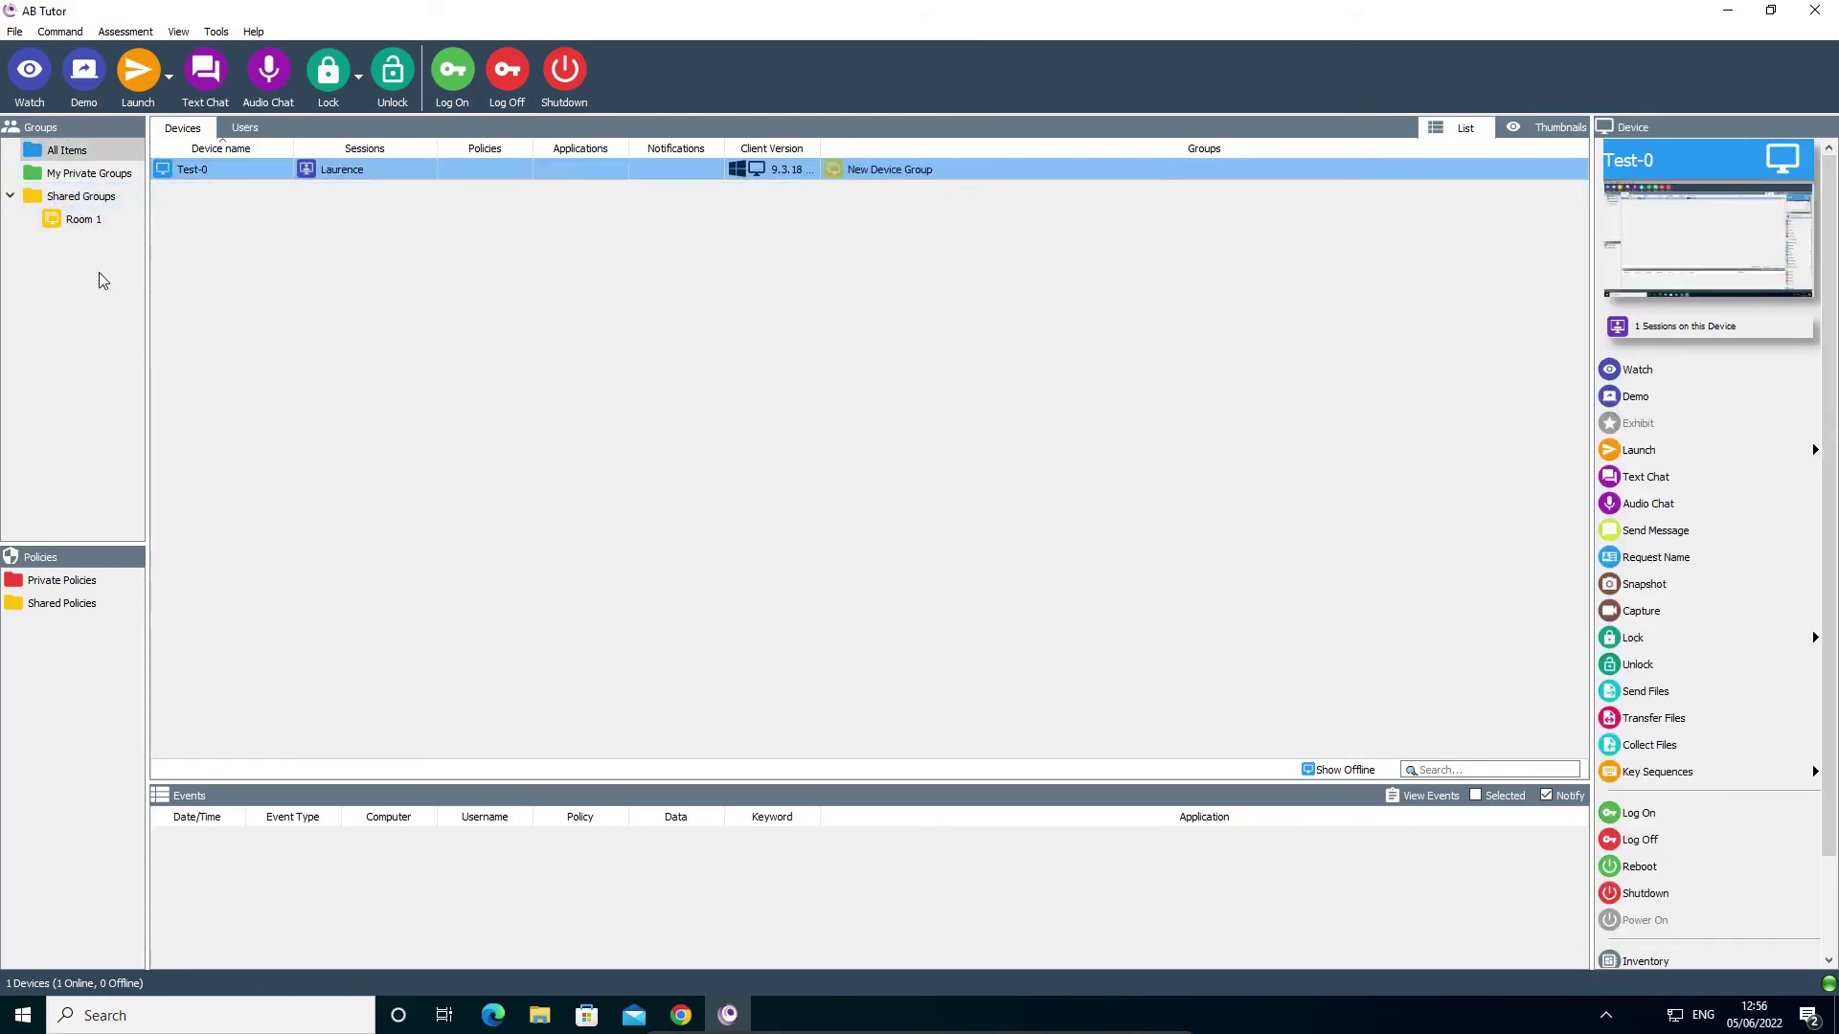
pyautogui.write('Room 2')
pyautogui.press('Return')
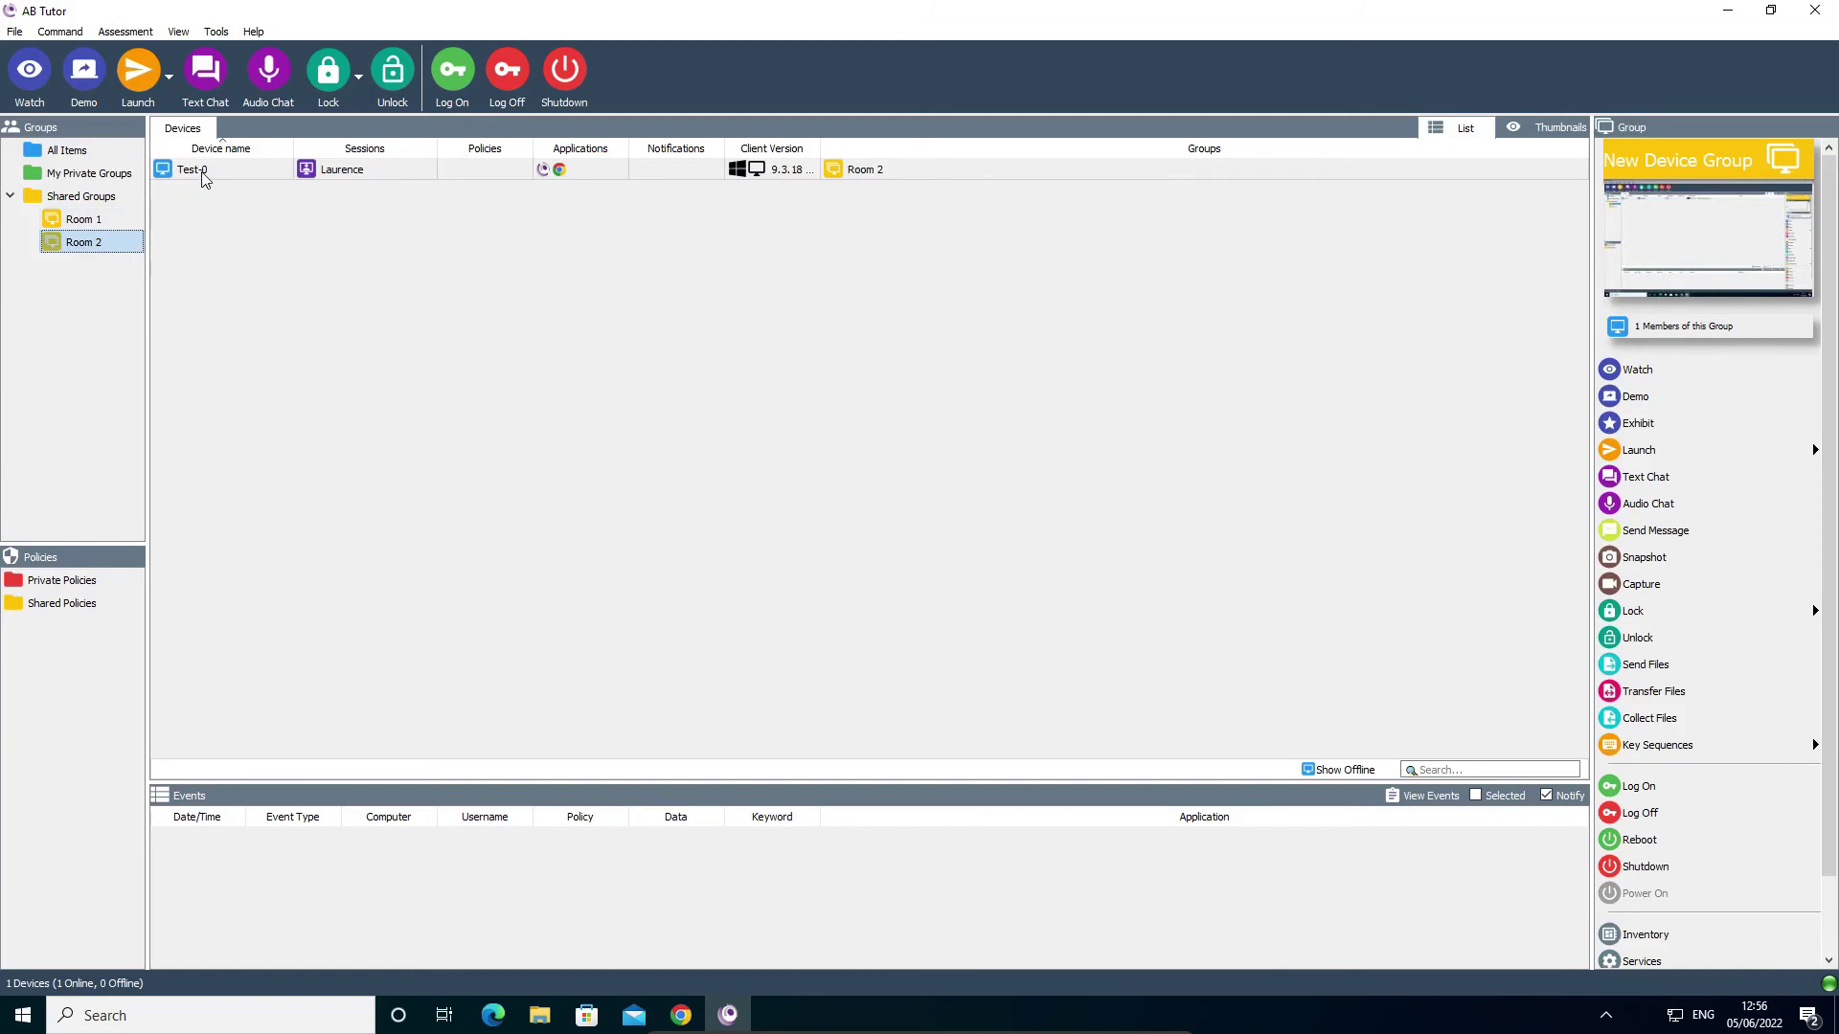
pyautogui.moveTo(203, 180); pyautogui.dragTo(90, 220)
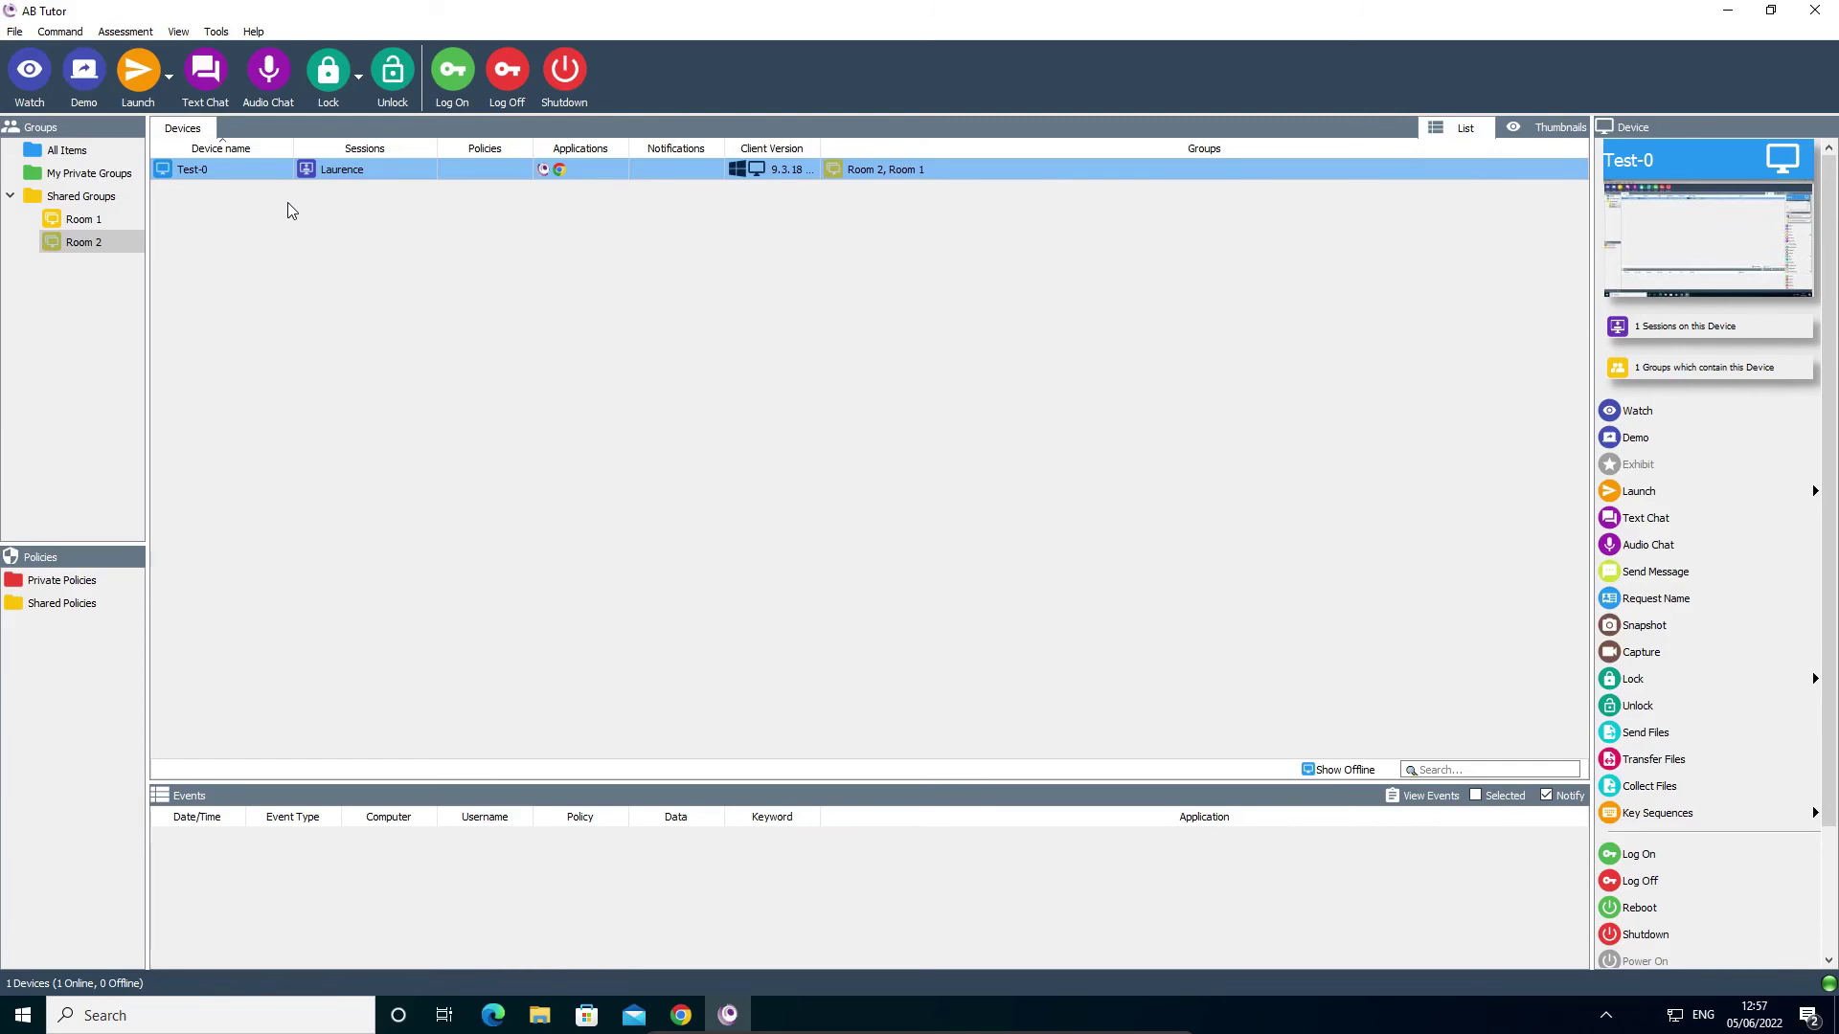
pyautogui.click(99, 220)
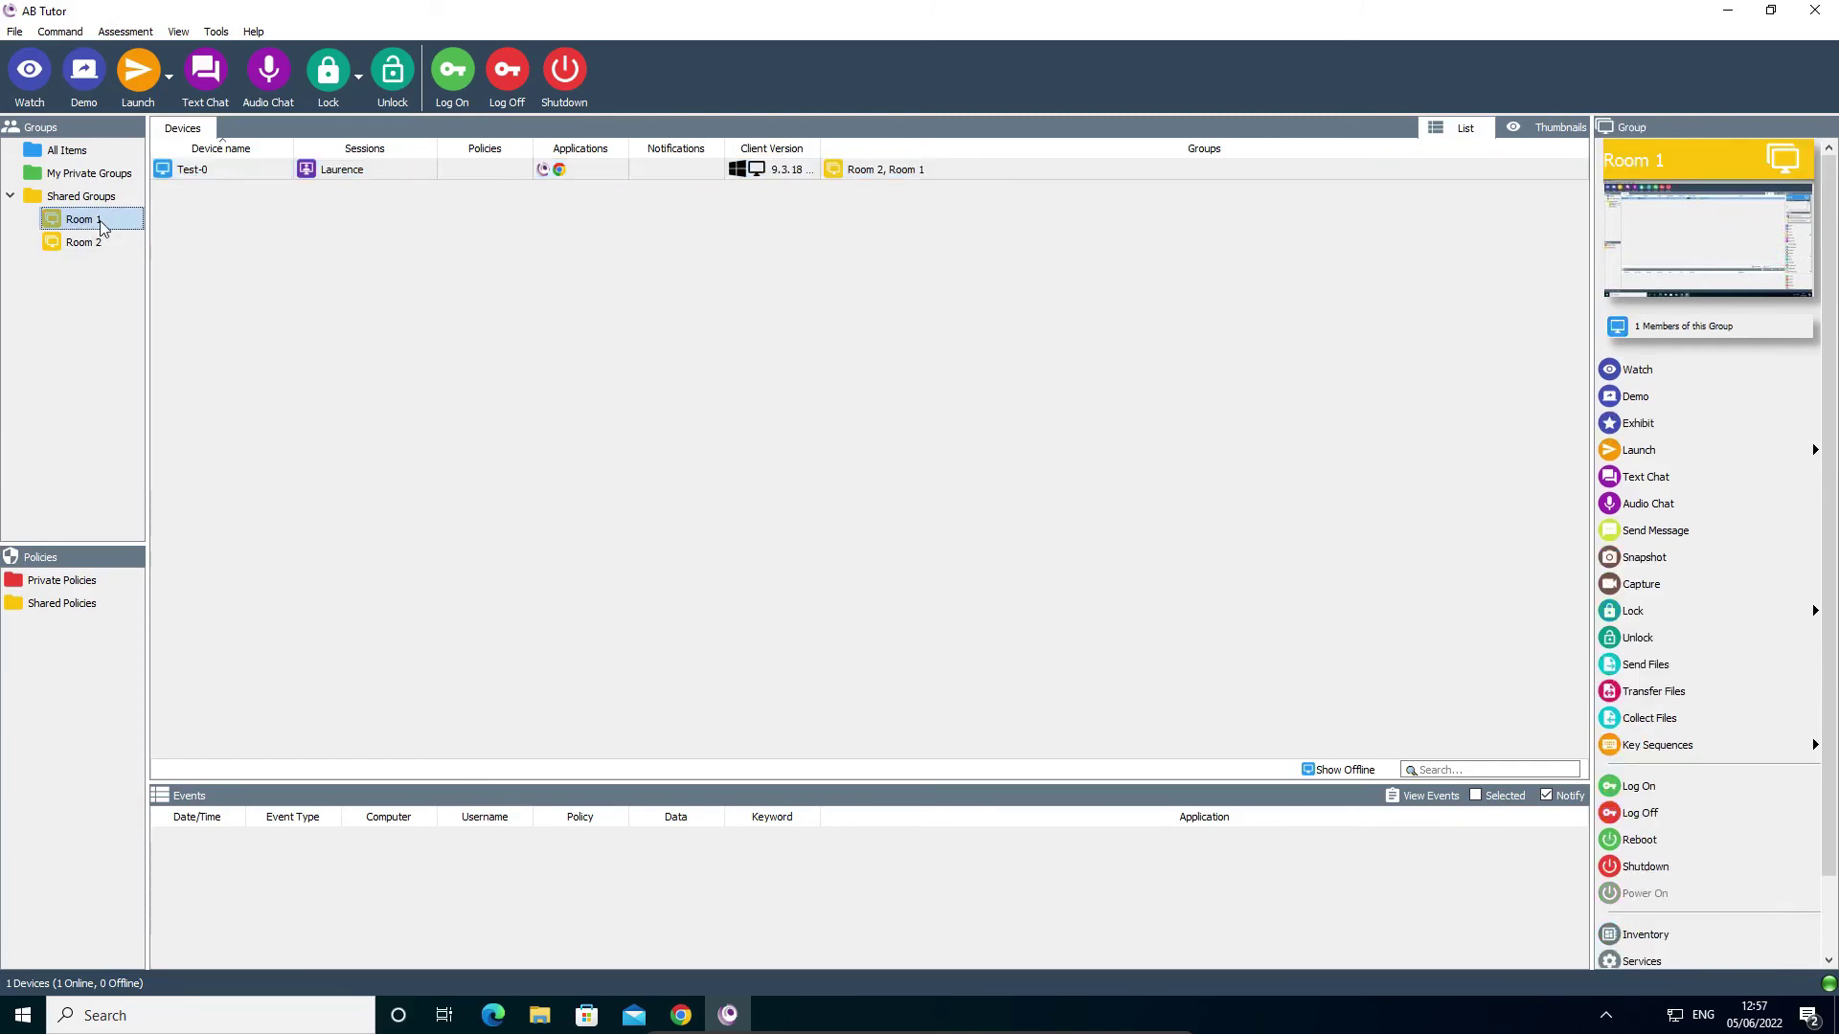